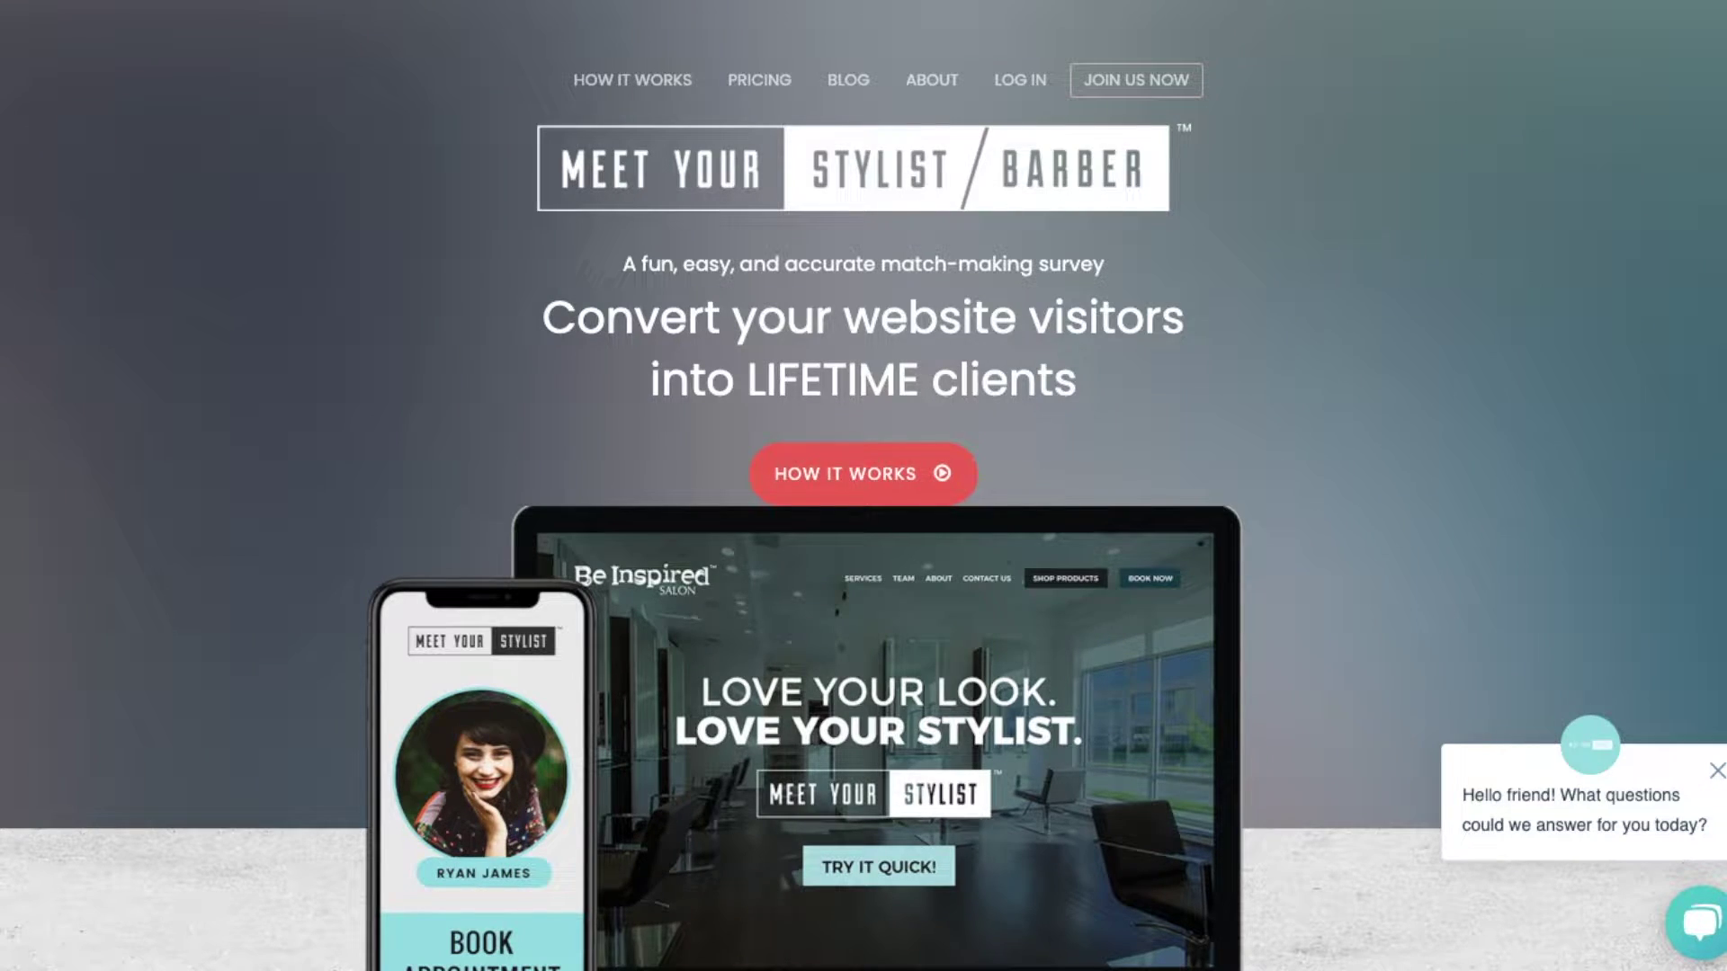
Go from the homepage LOG IN link to the login form and sign in as salon admin
left_click(1020, 81)
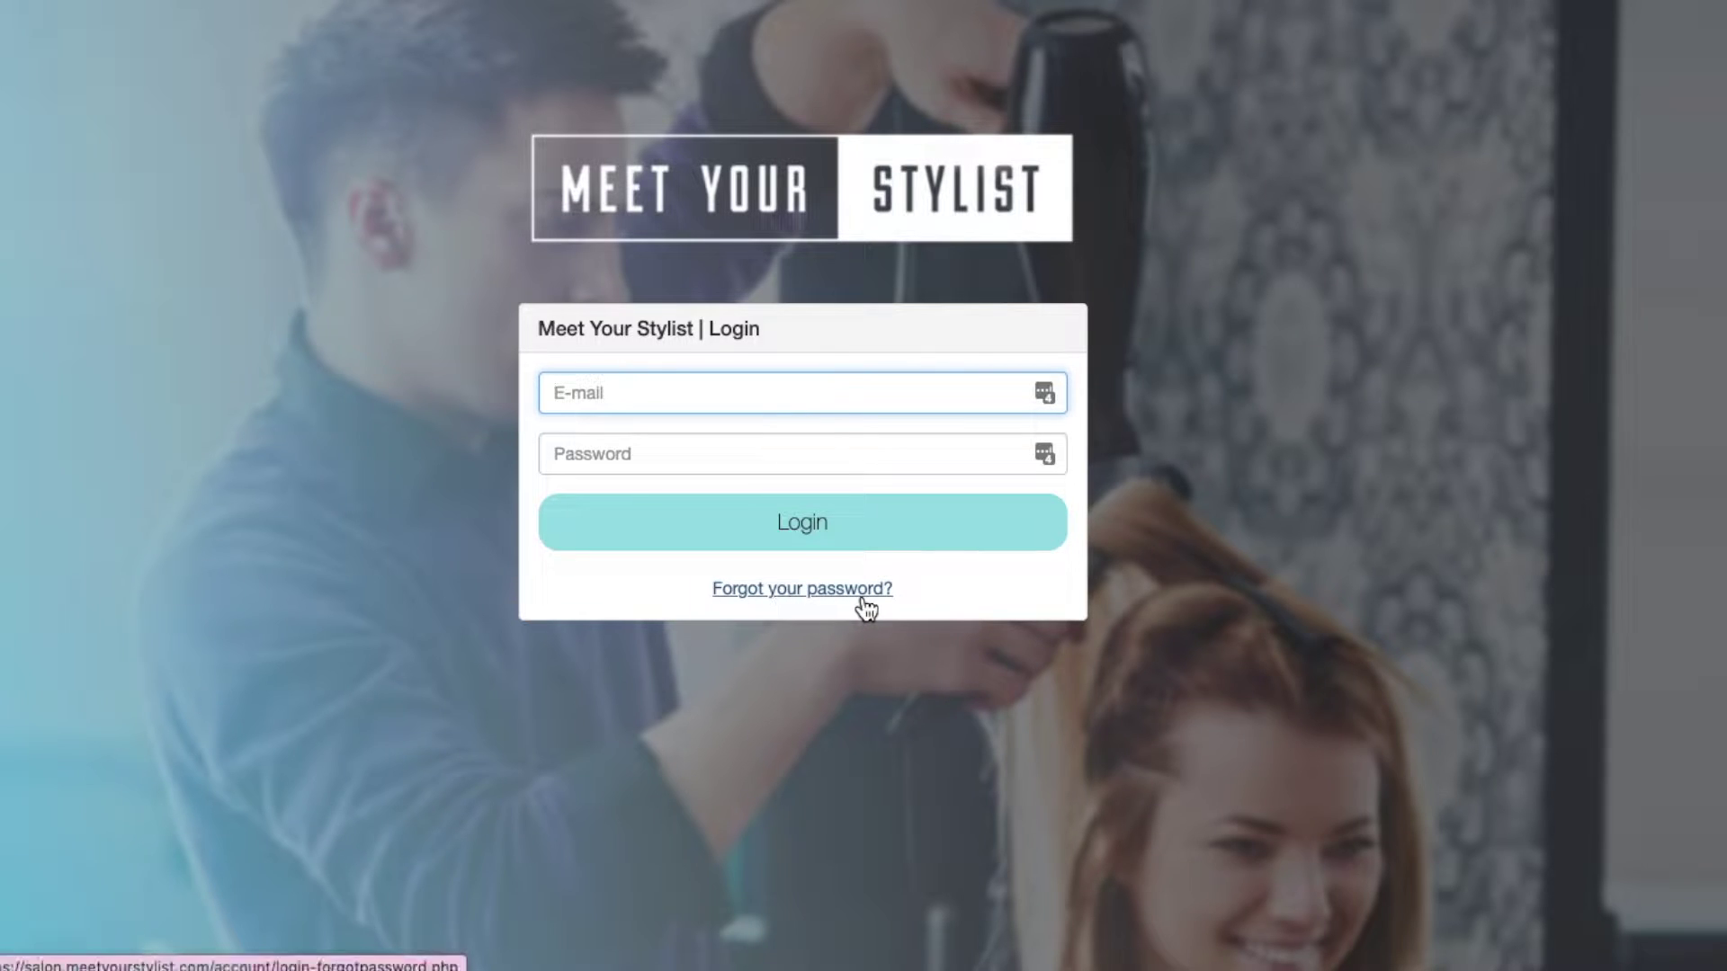
left_click(817, 539)
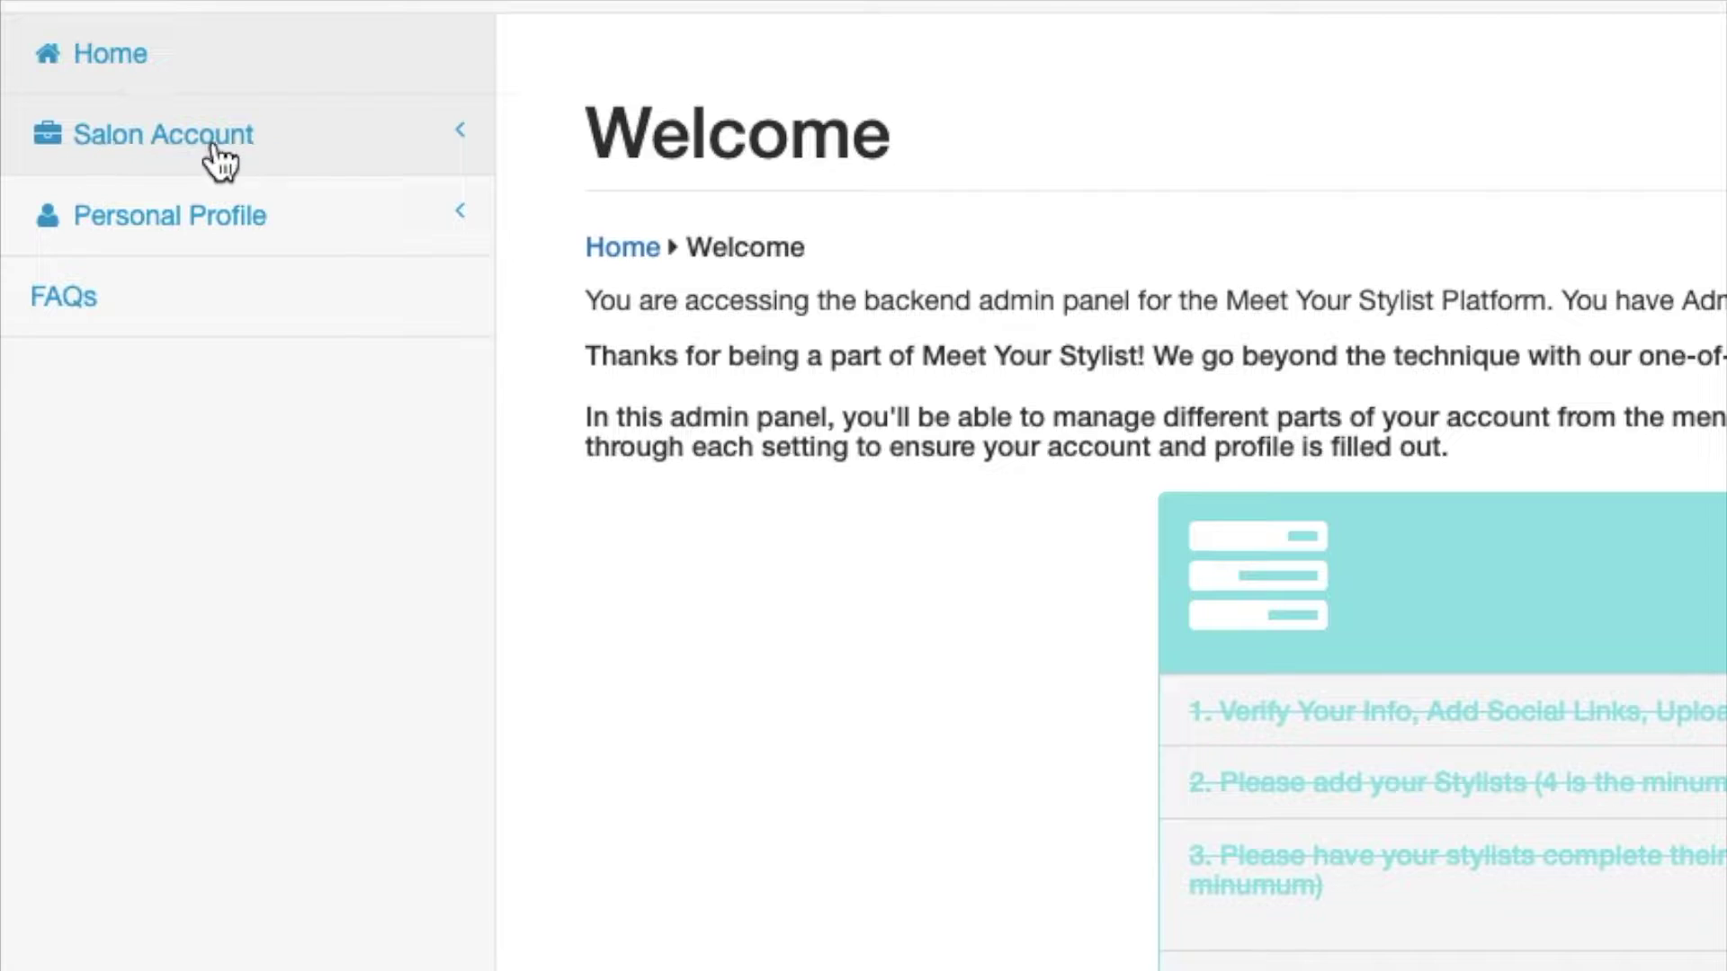
Expand the Salon Account submenu in the admin sidebar
left_click(355, 142)
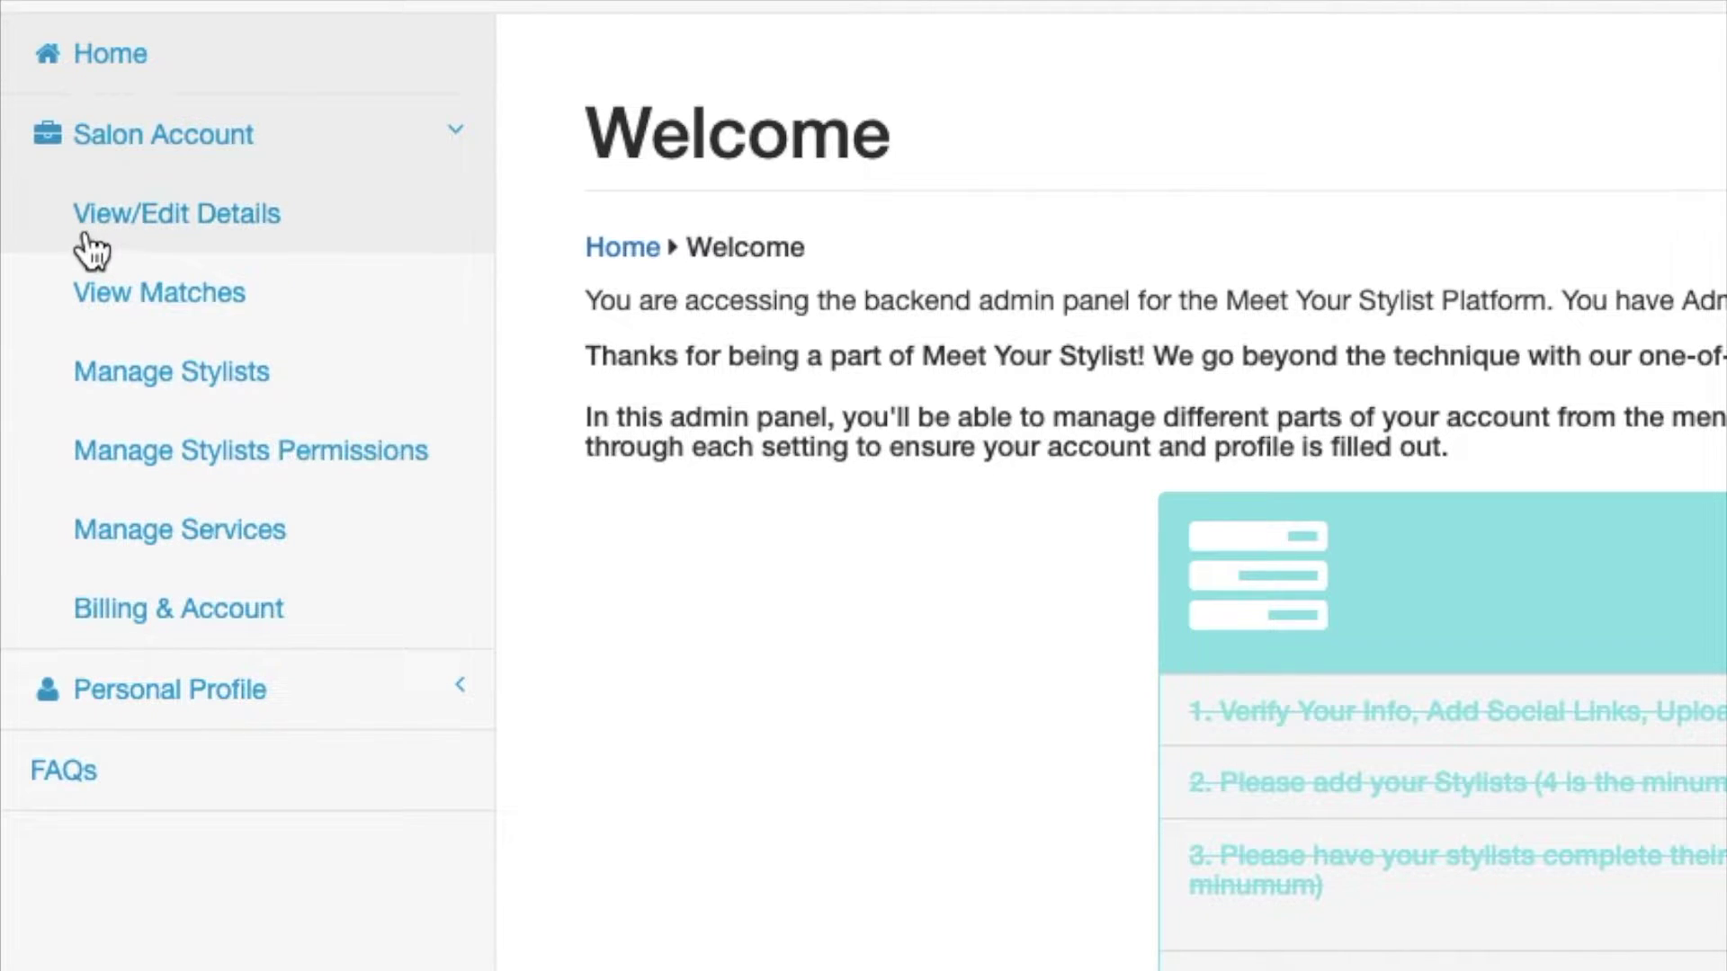
Open the salon's Account Details form and save its contact info, call-to-action links and logo
left_click(319, 226)
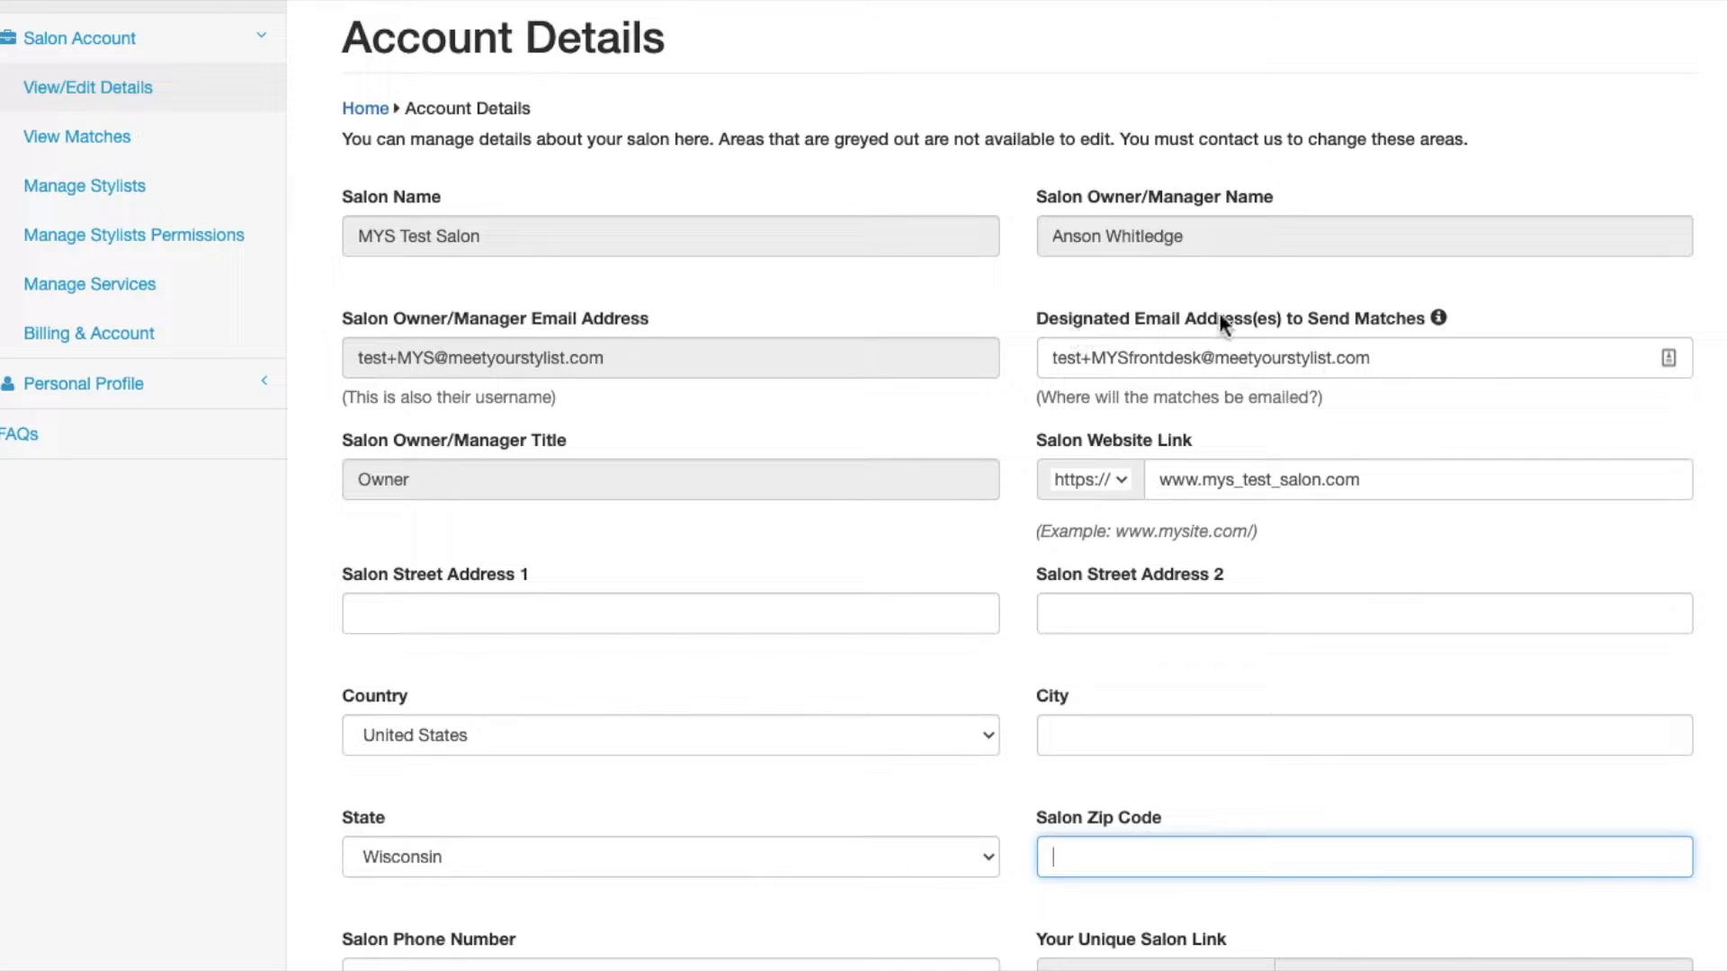
scroll(1689, 522, "down", 3)
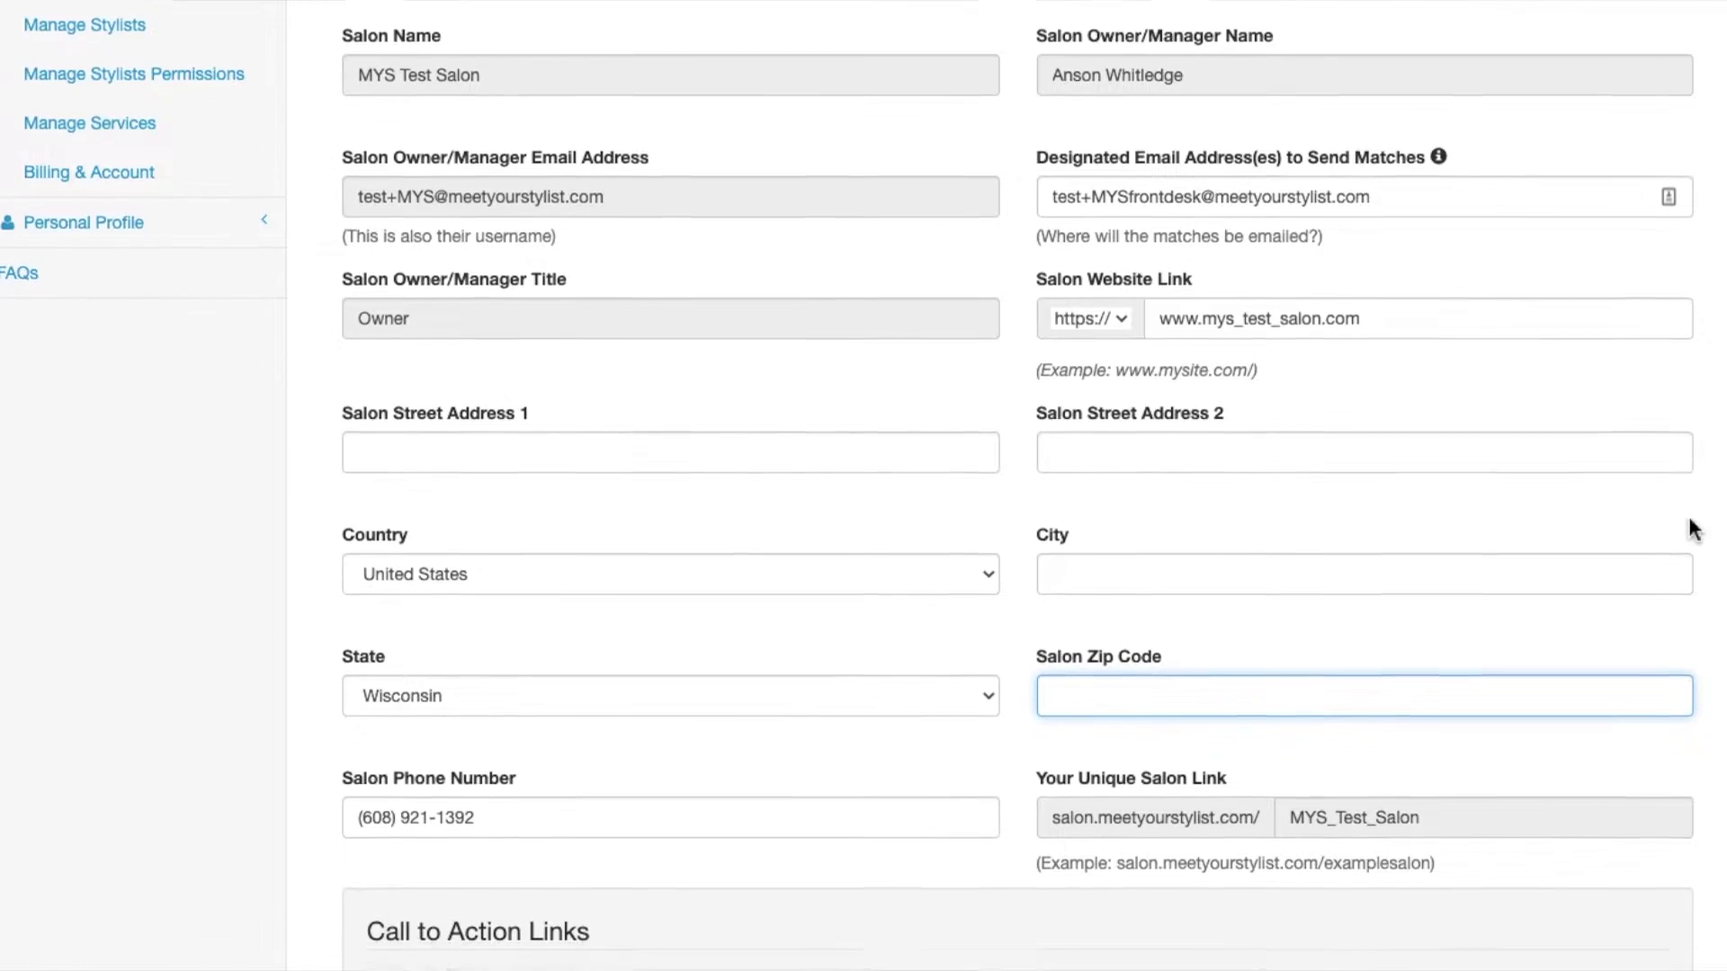
scroll(1690, 521, "down", 2)
scroll(1690, 522, "down", 3)
scroll(1689, 521, "down", 2)
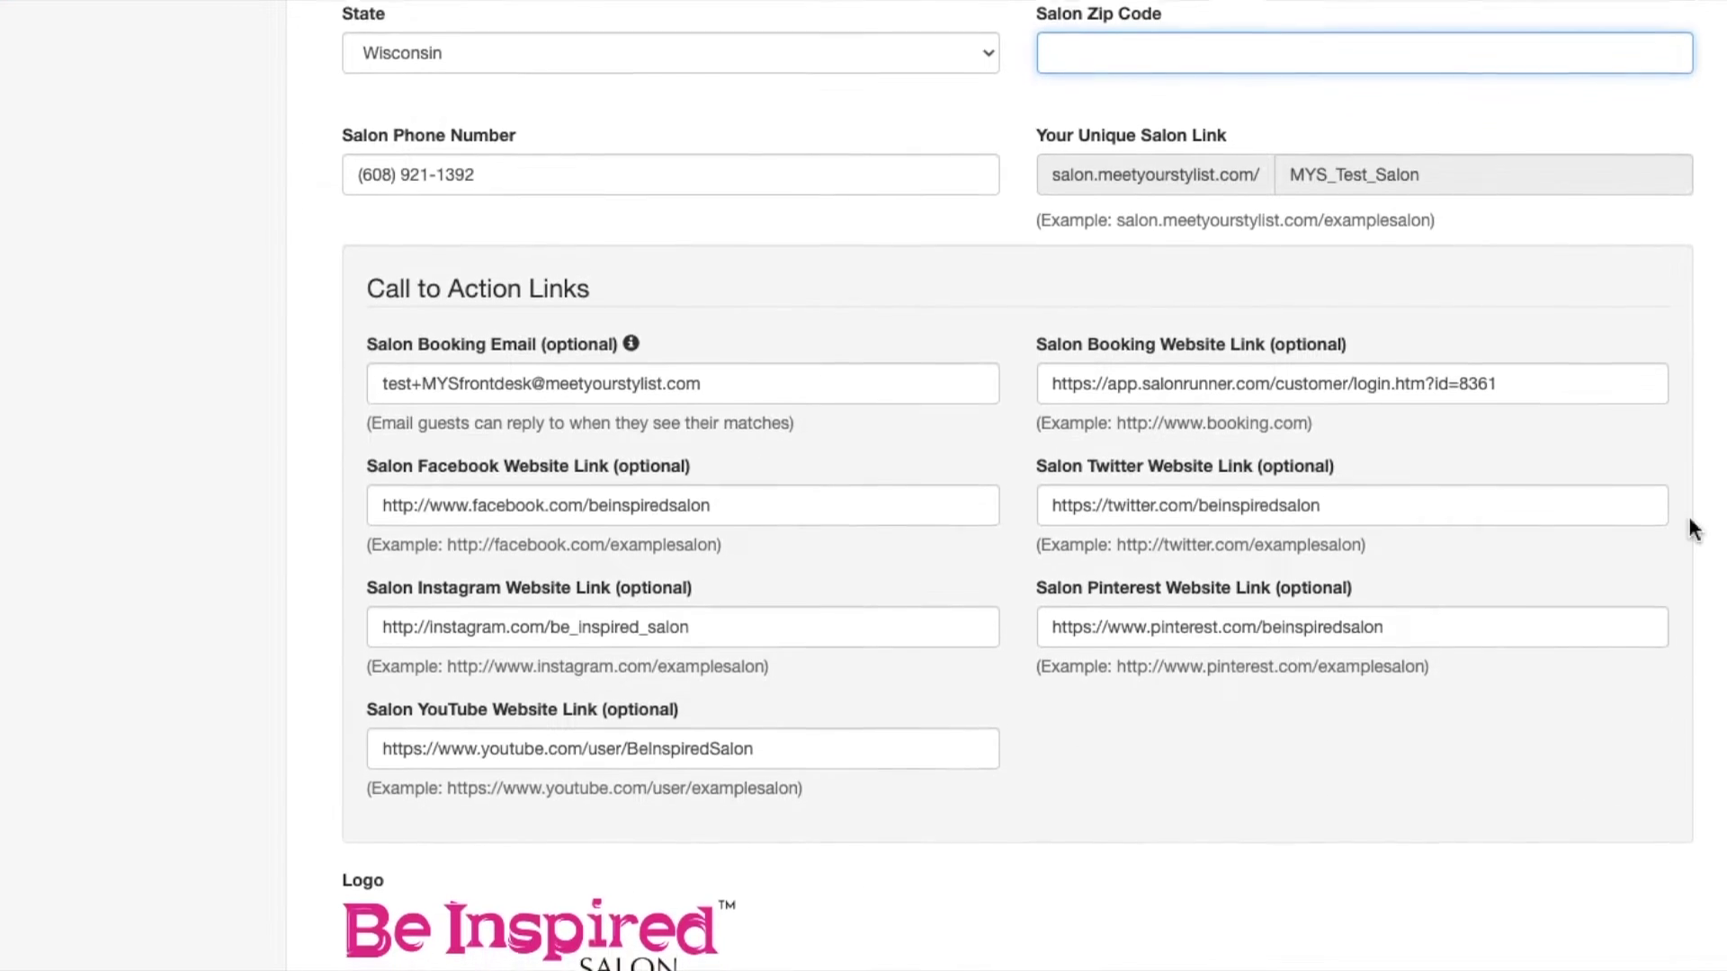
scroll(1690, 521, "down", 3)
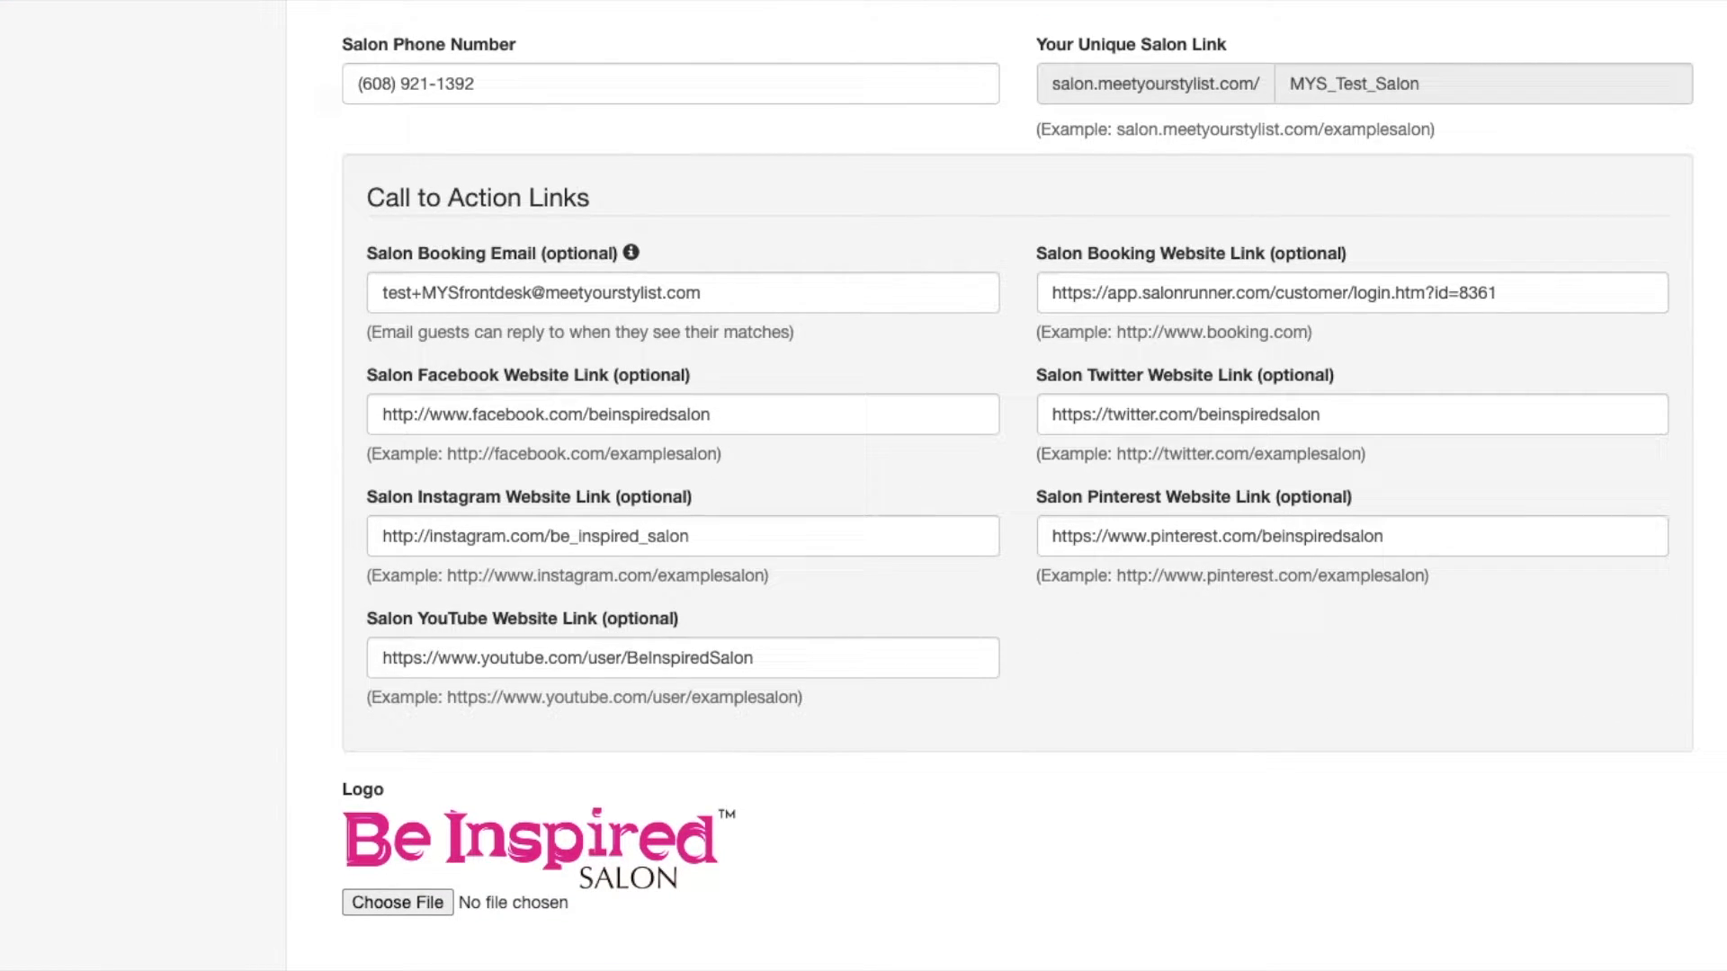
scroll(1689, 521, "down", 2)
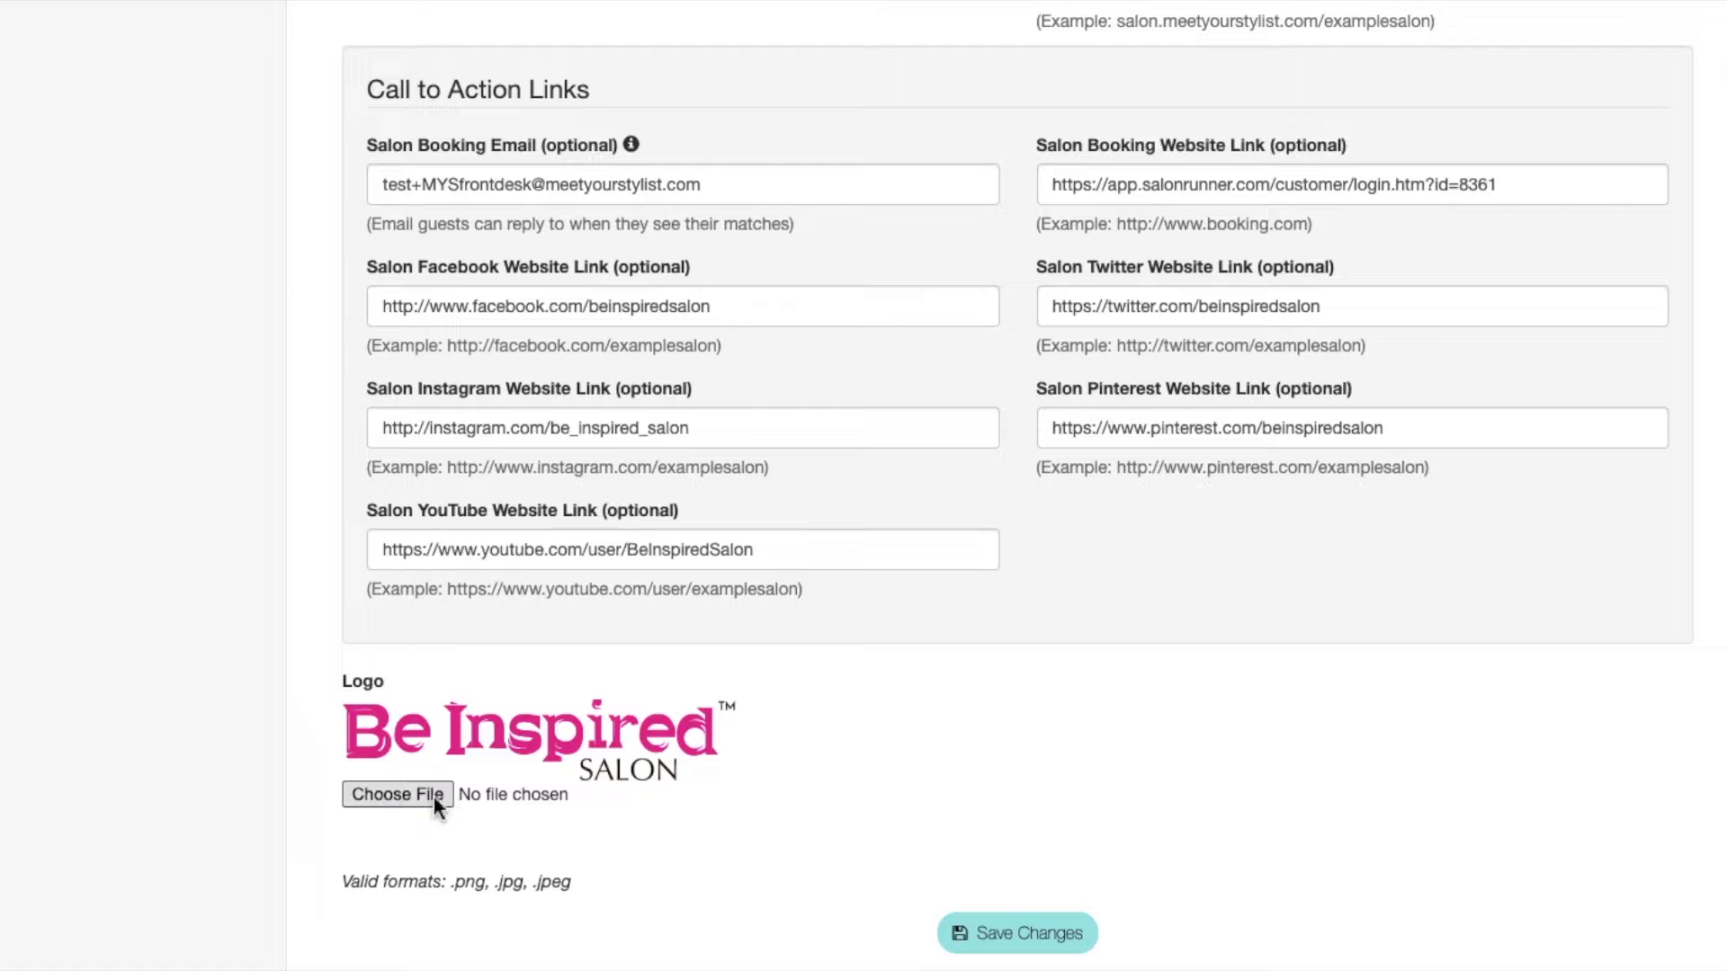
left_click(1065, 944)
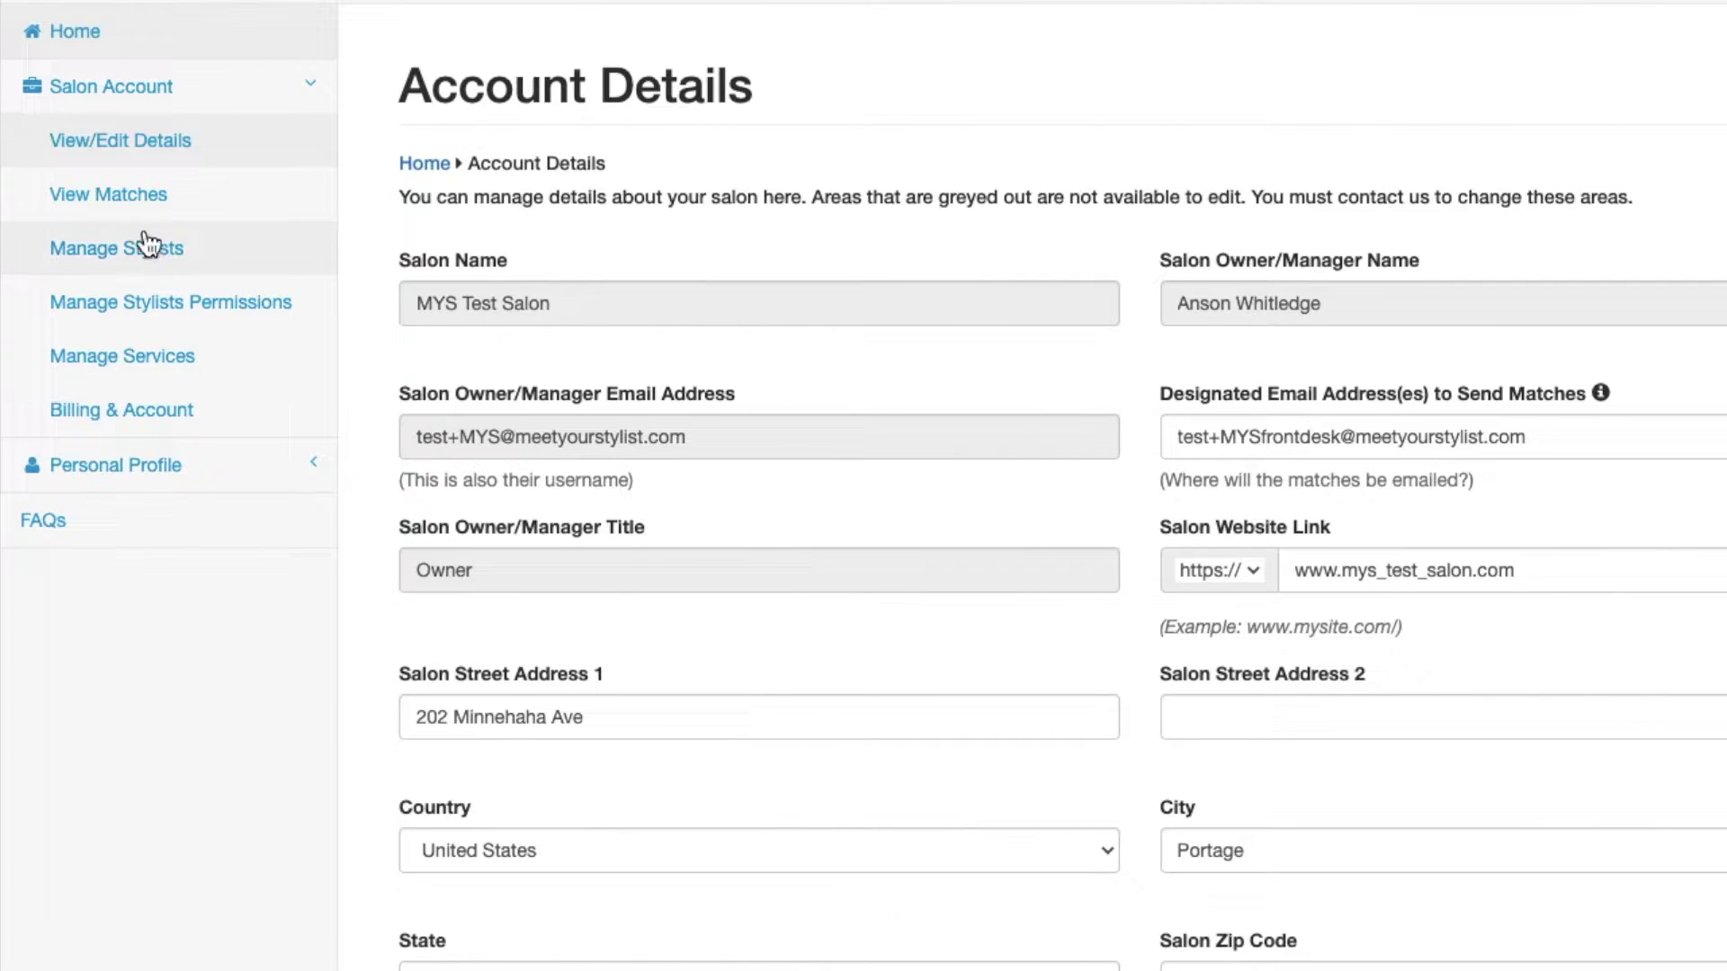
From View Matches, export a CSV of matches dated 2022-01-01 through 2022-01-01
left_click(108, 195)
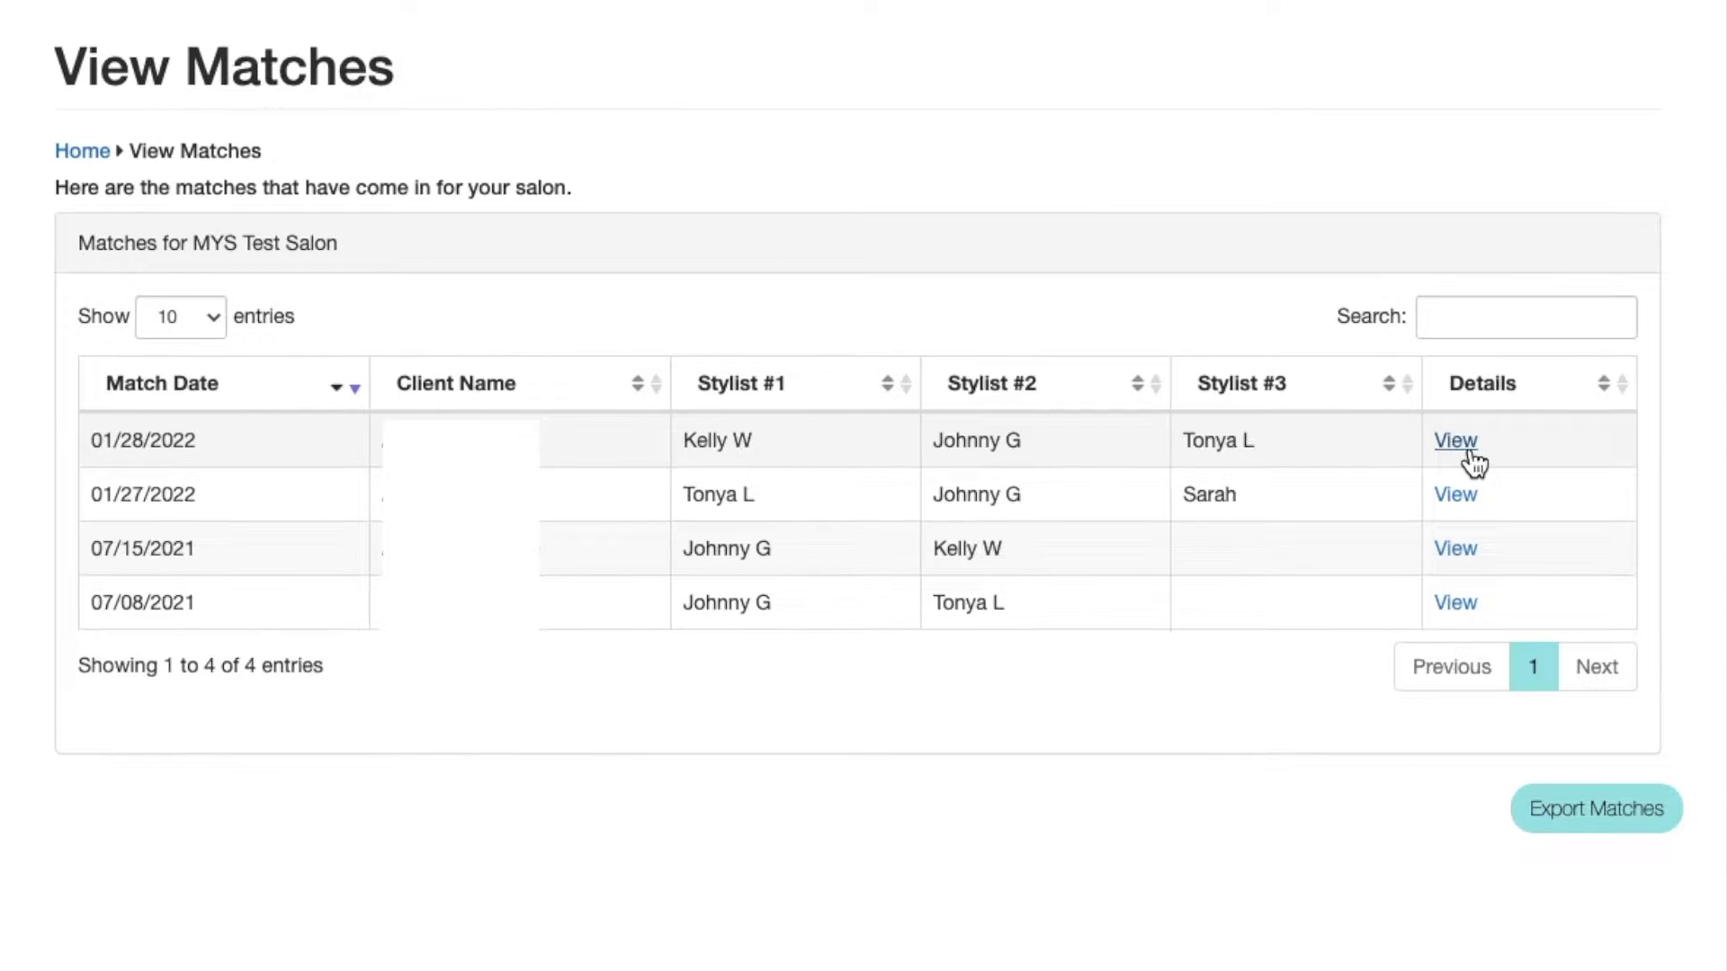
left_click(1614, 837)
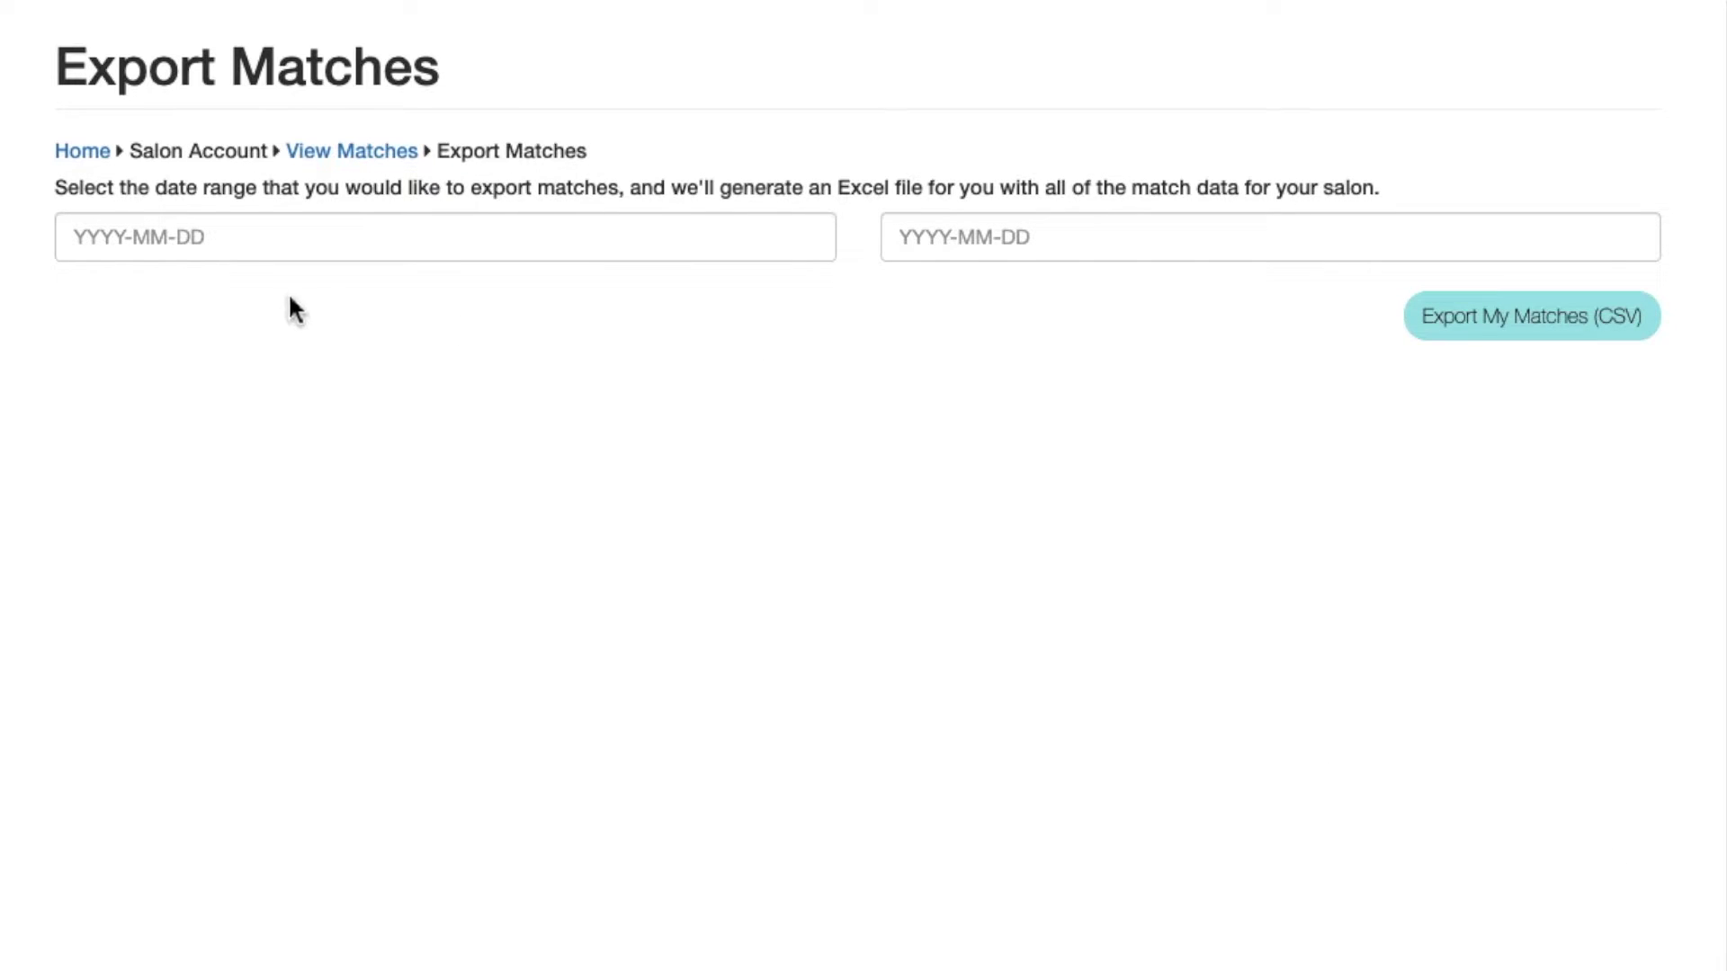
left_click(243, 238)
left_click(388, 389)
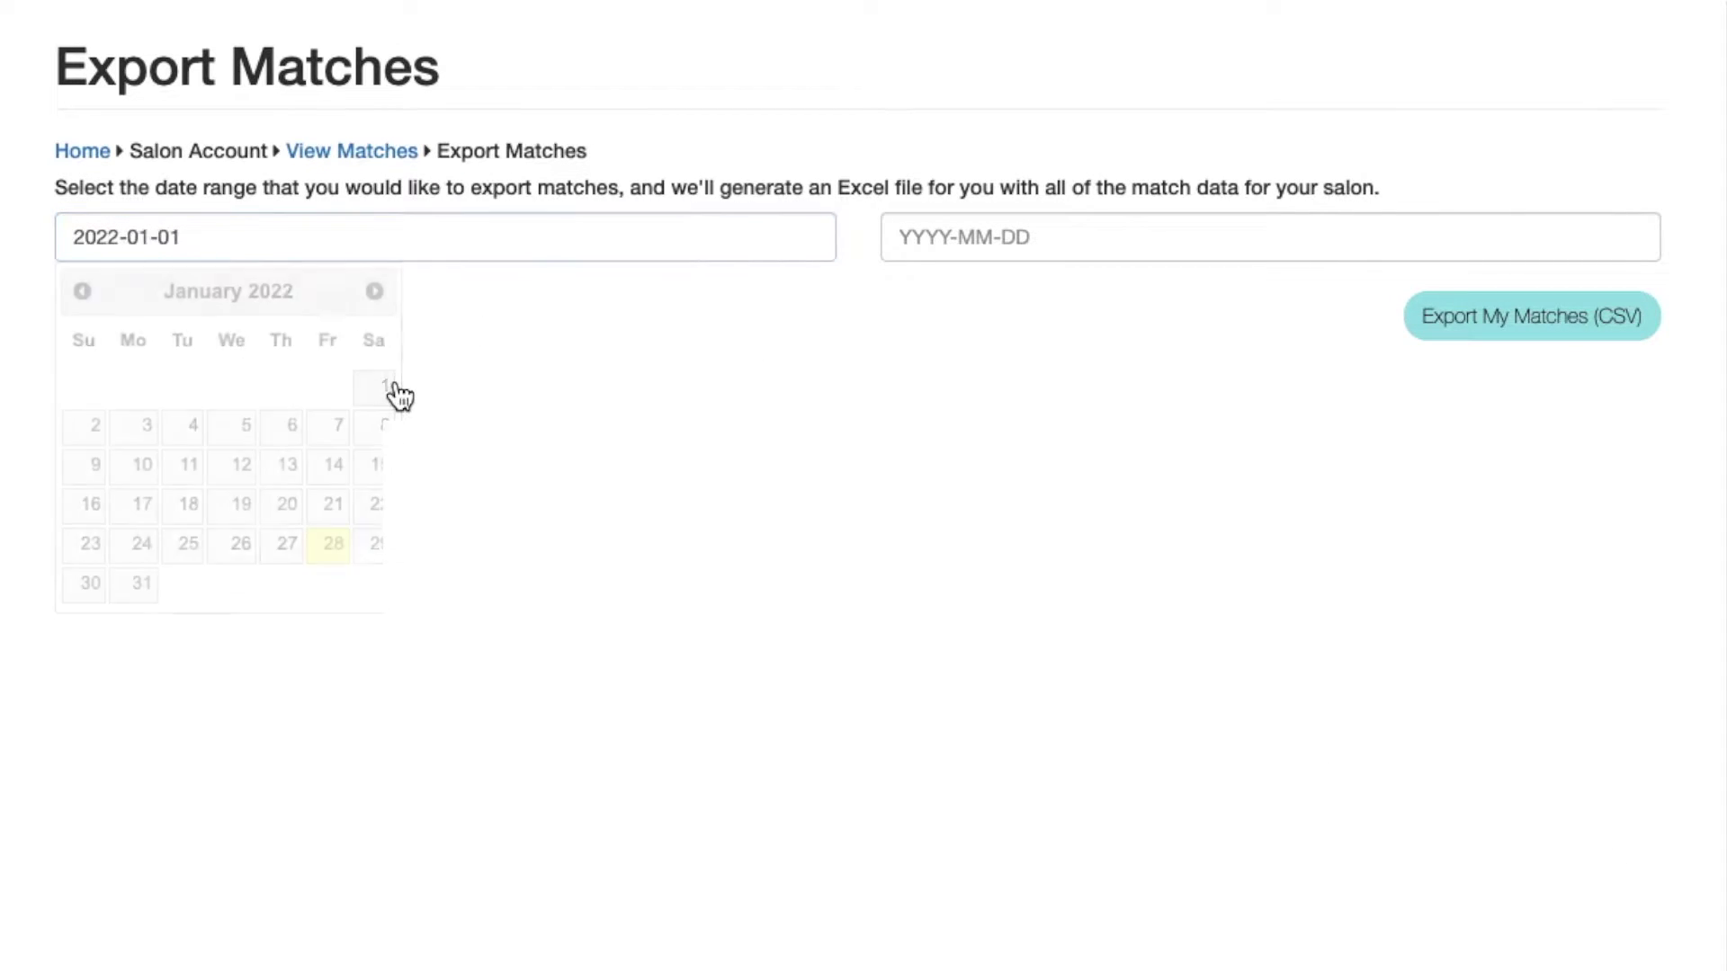
left_click(953, 236)
left_click(1209, 385)
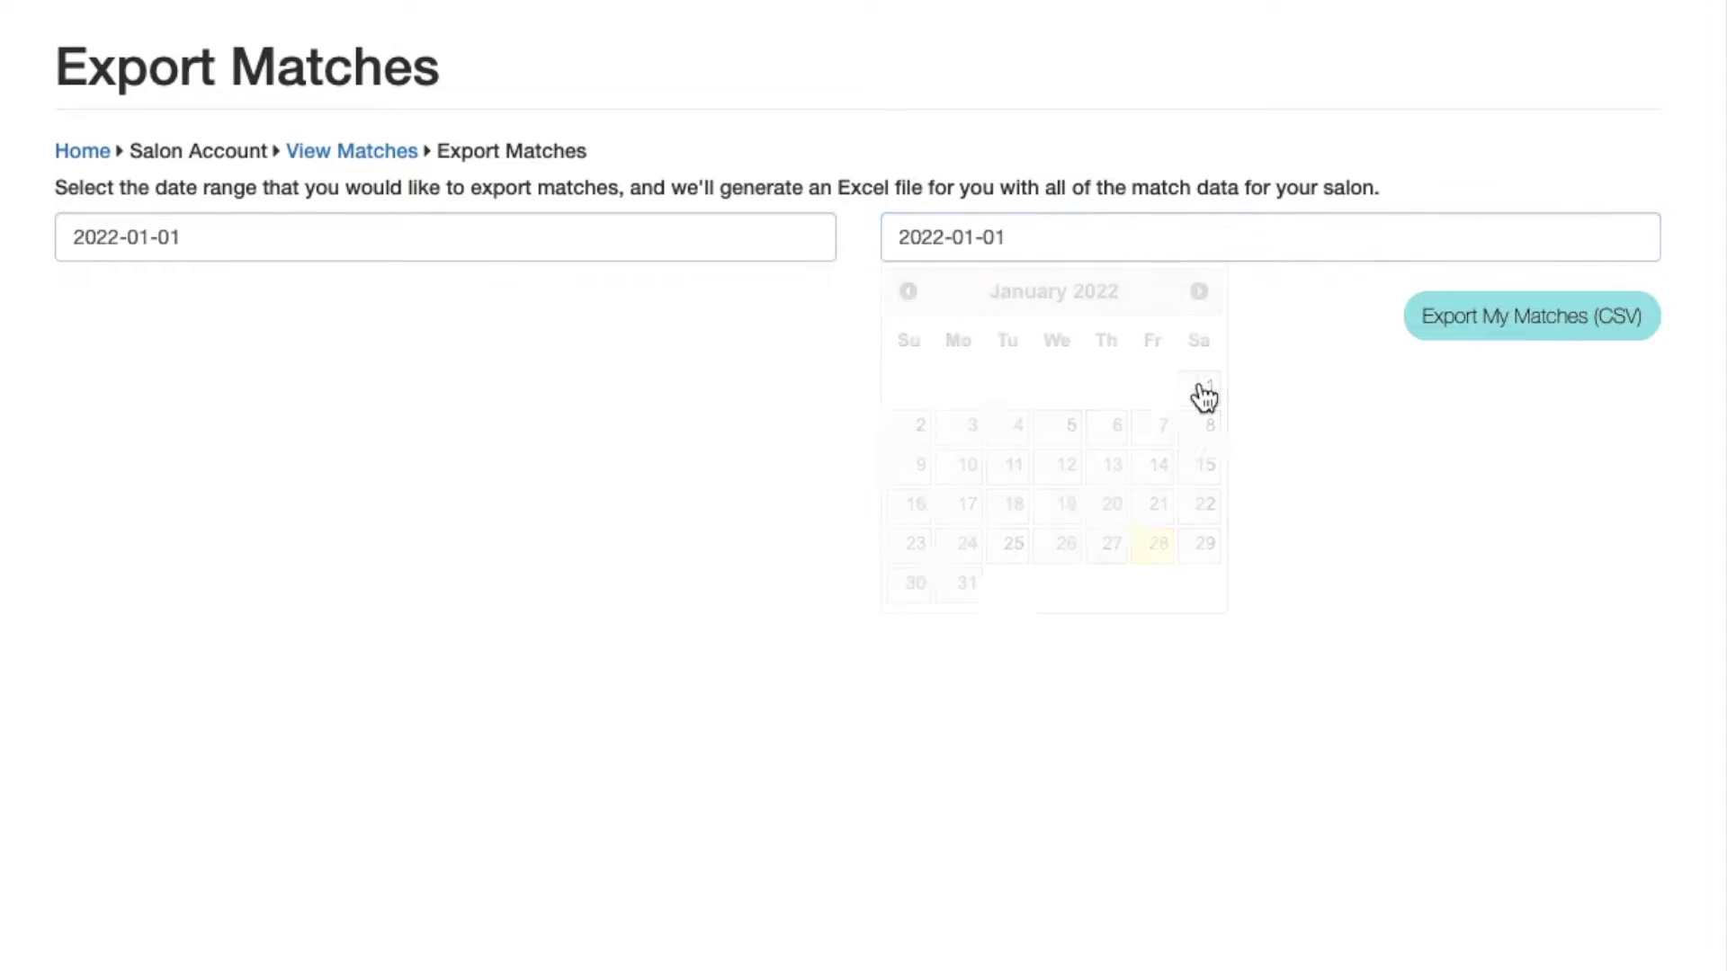
left_click(1517, 321)
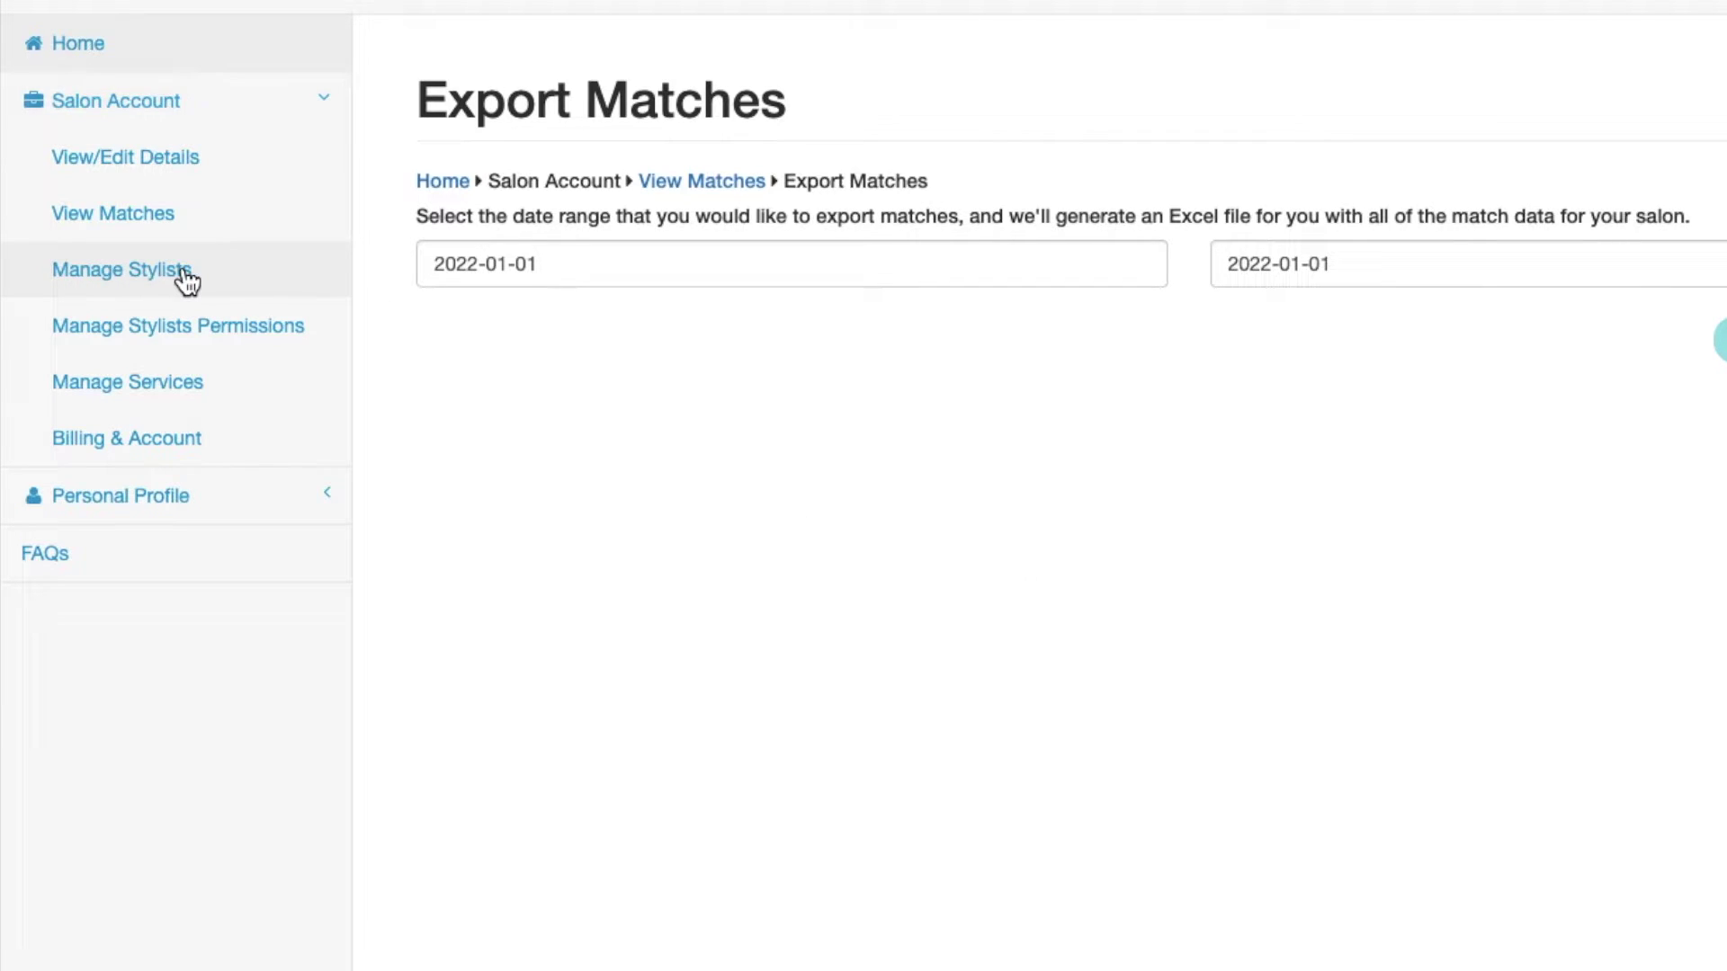
left_click(121, 268)
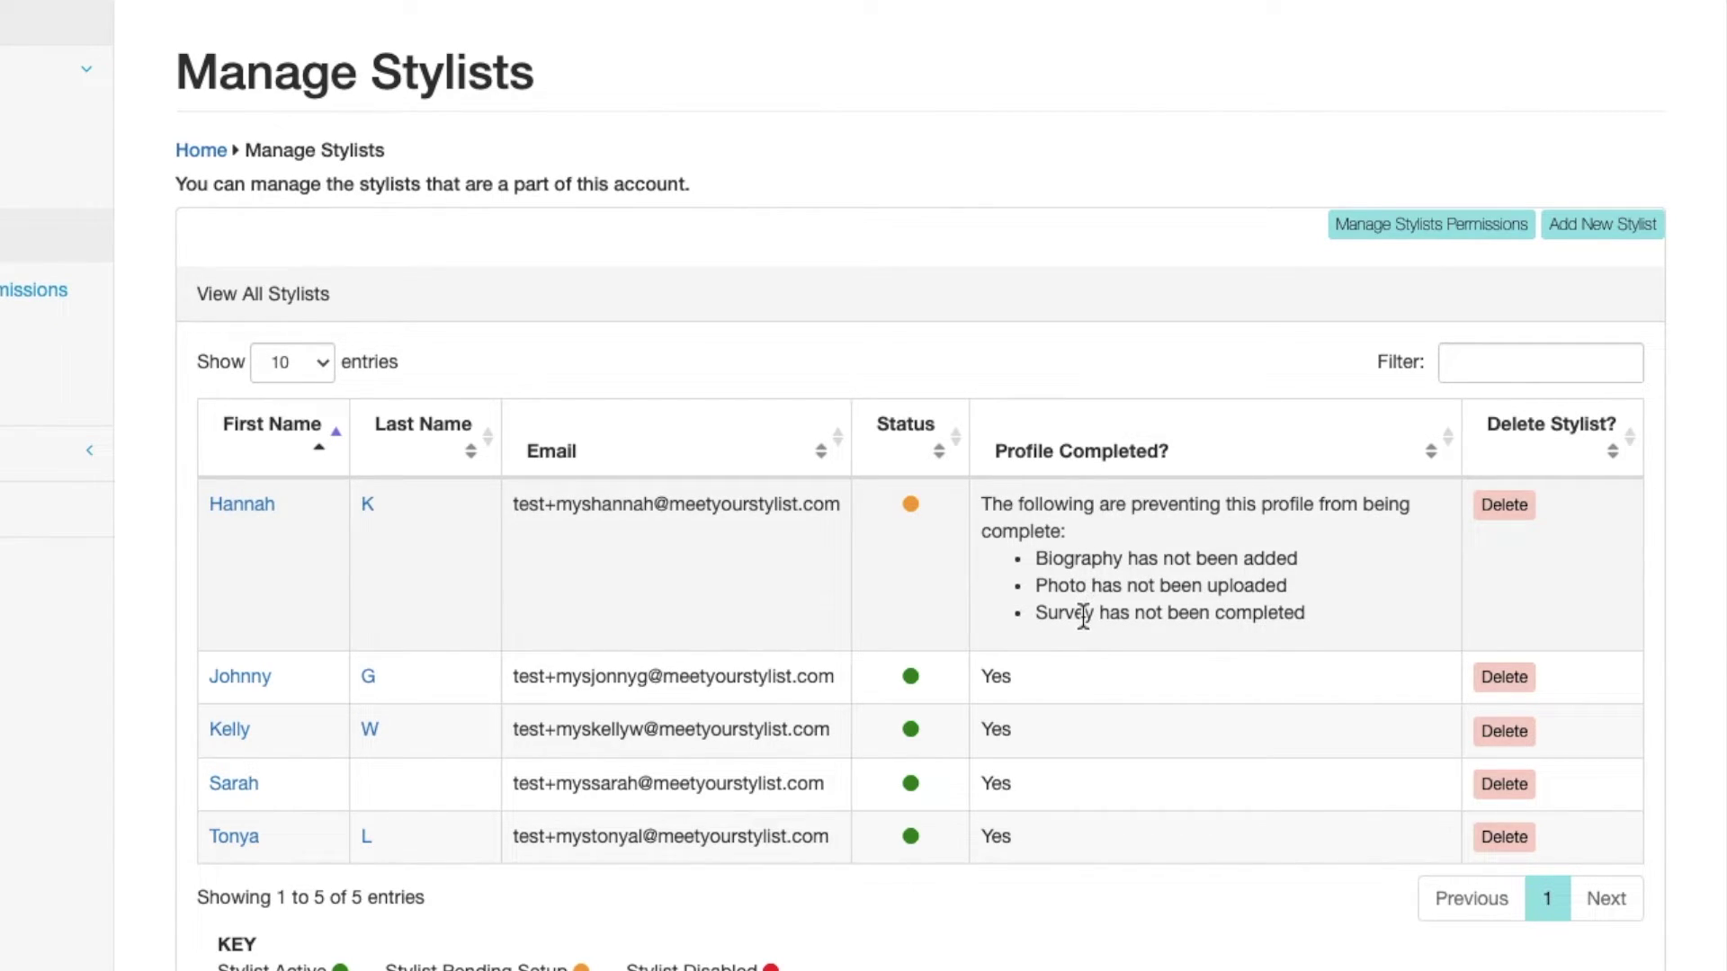
left_click(241, 677)
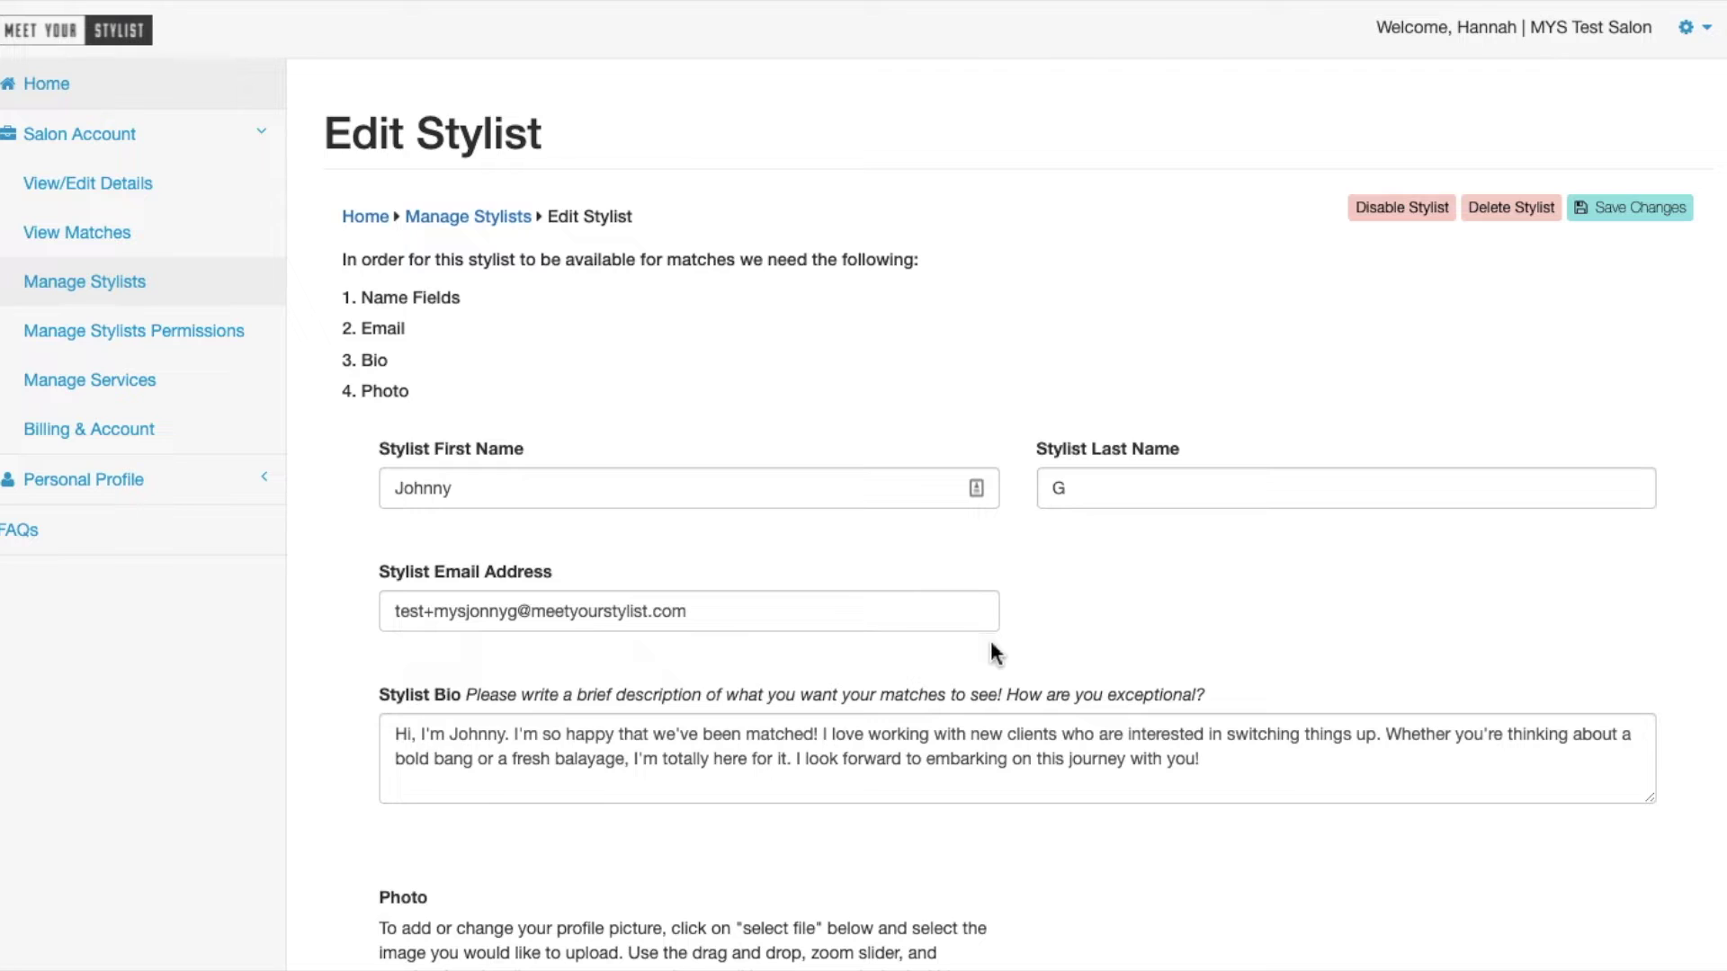
scroll(990, 651, "down", 3)
scroll(990, 651, "down", 2)
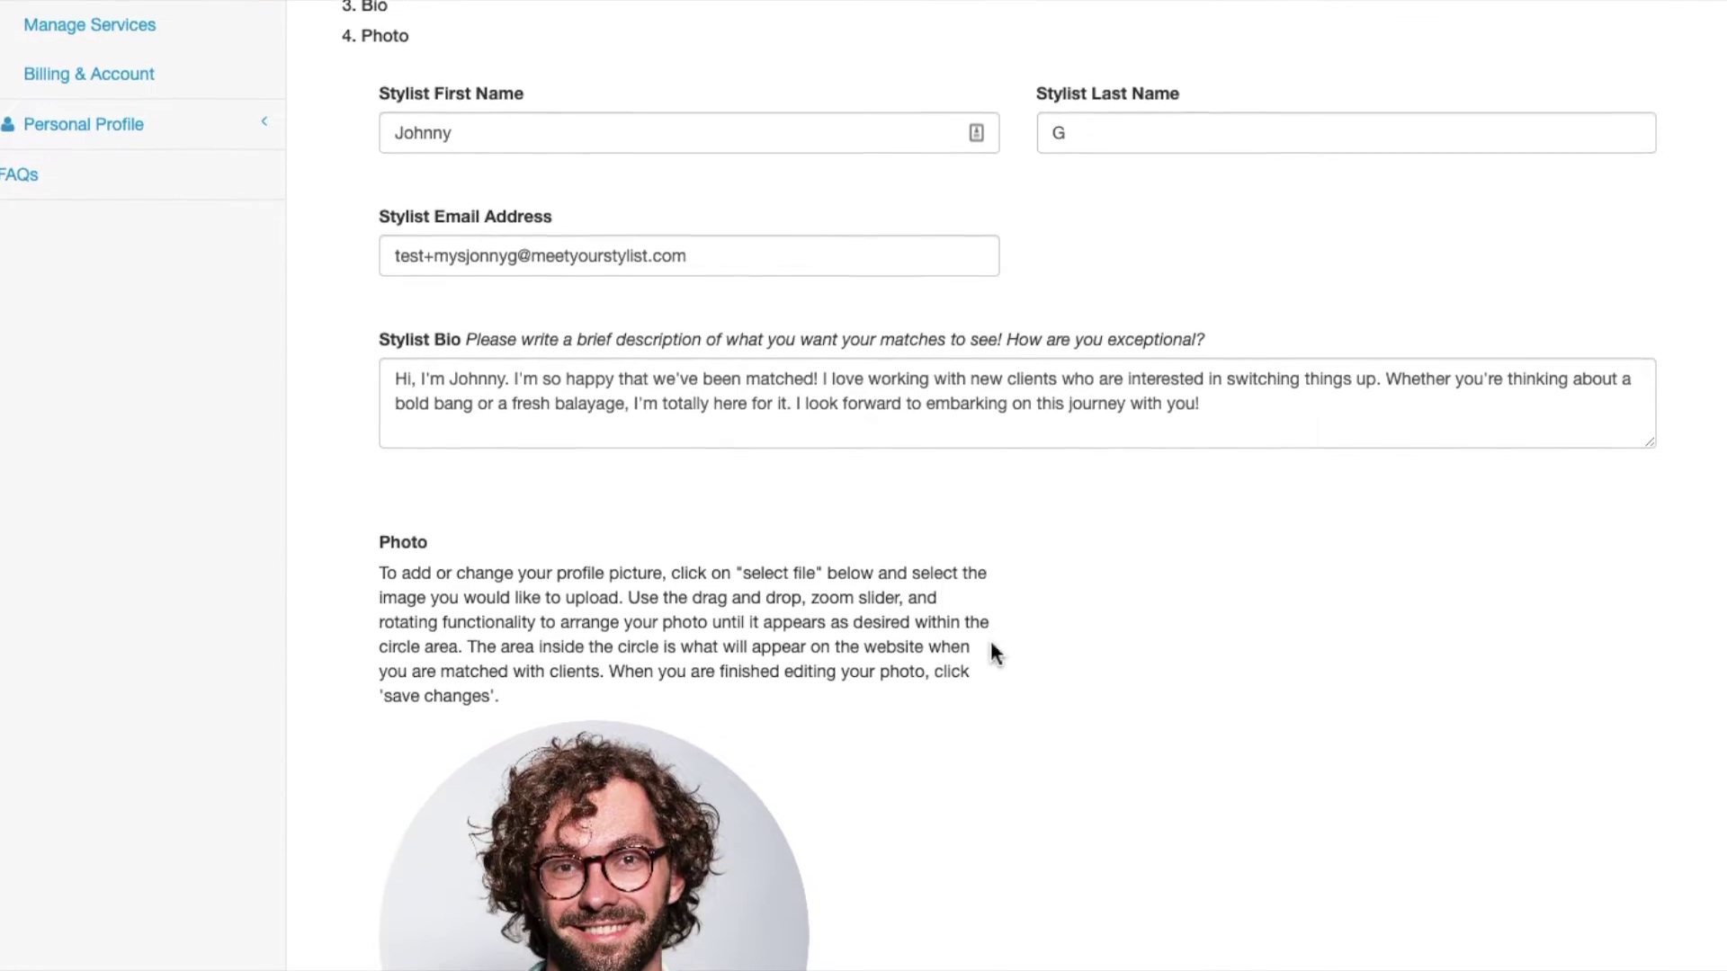
scroll(882, 736, "down", 2)
scroll(882, 737, "down", 2)
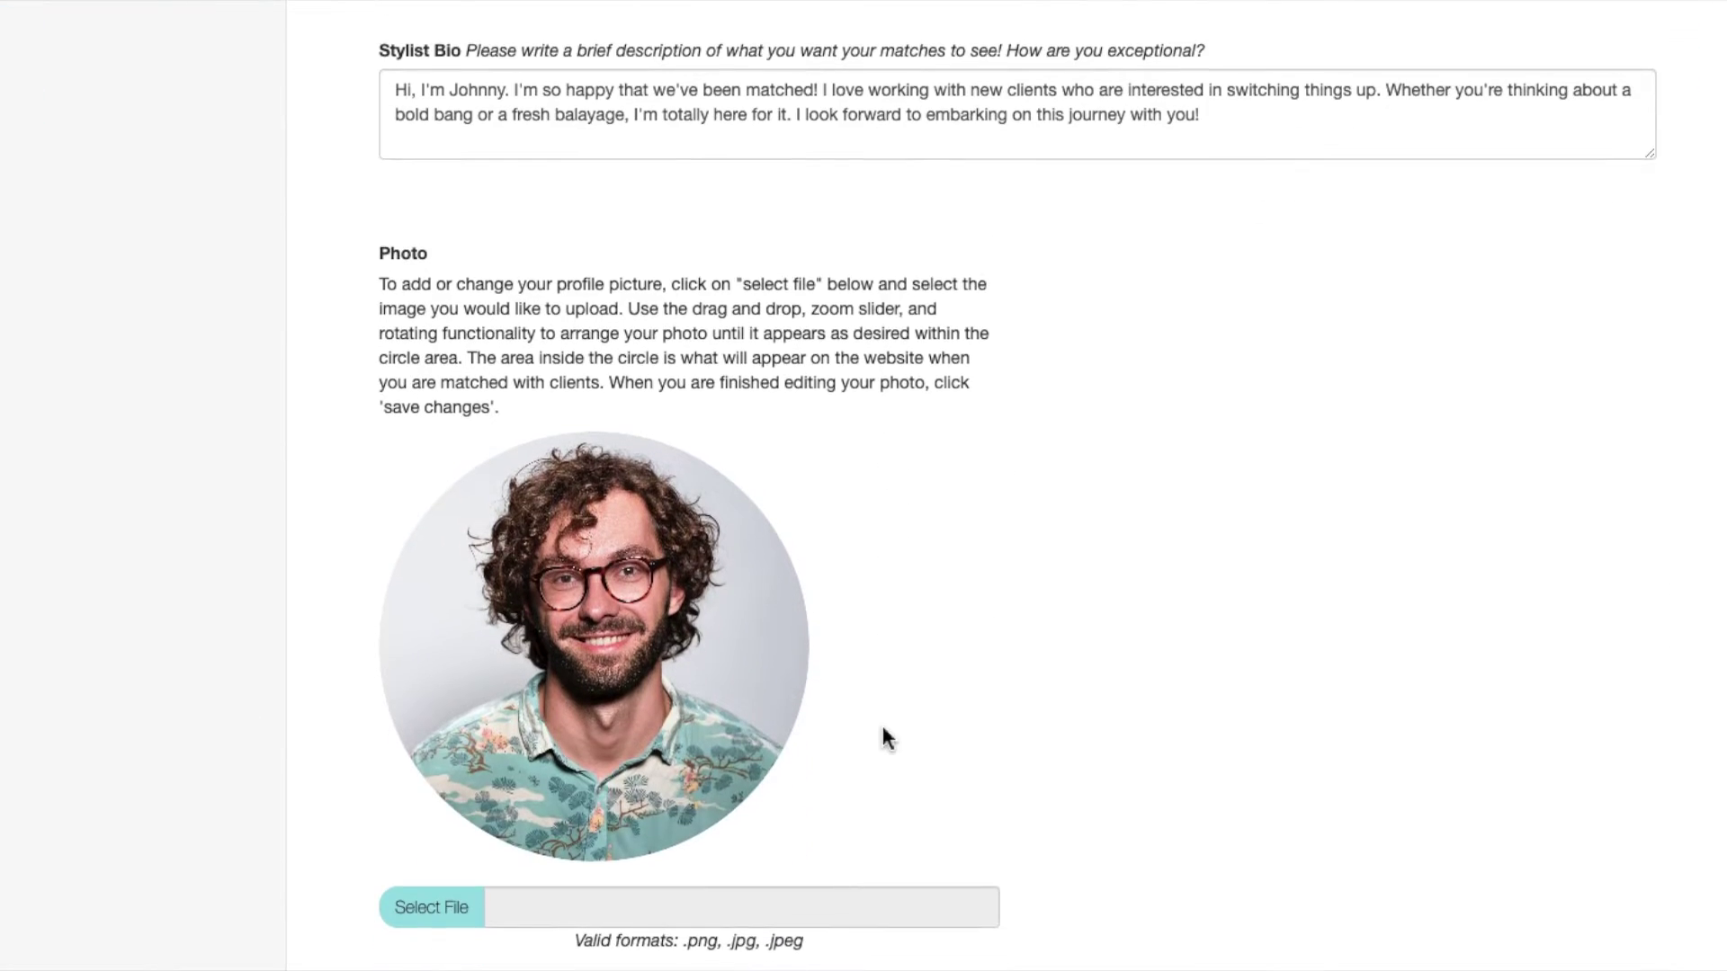
scroll(882, 736, "down", 2)
scroll(882, 737, "down", 2)
scroll(882, 736, "down", 2)
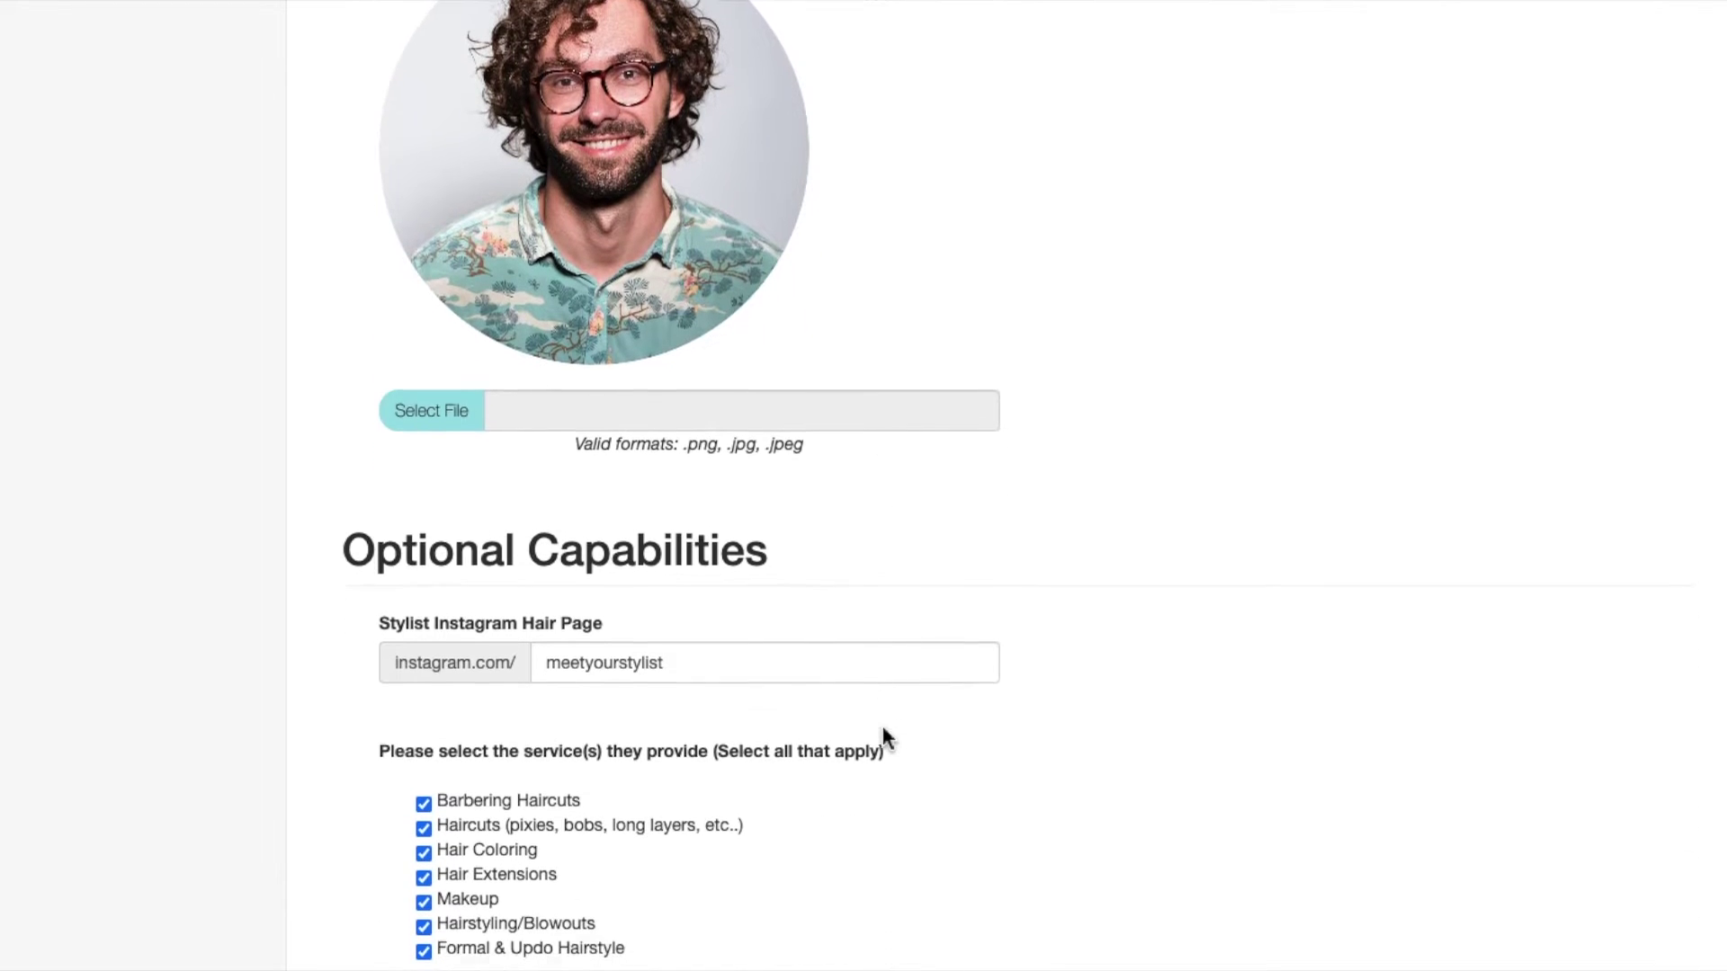
scroll(883, 727, "down", 2)
scroll(883, 715, "down", 1)
scroll(884, 715, "down", 2)
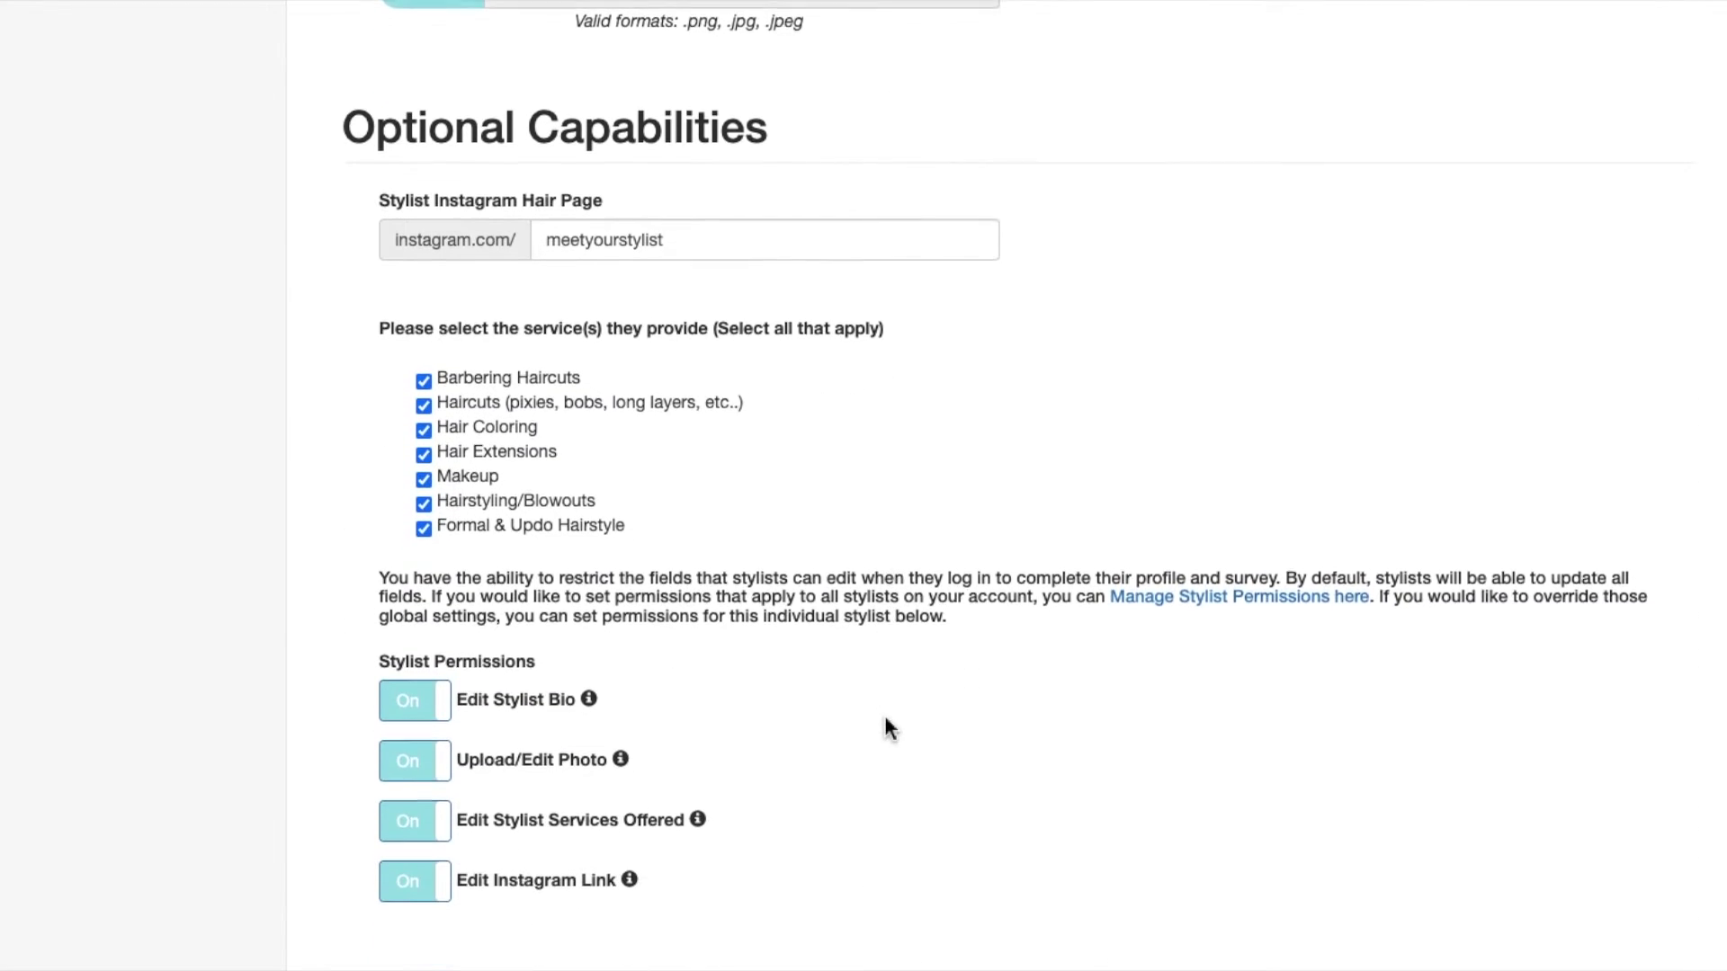
scroll(884, 727, "down", 1)
scroll(883, 726, "down", 1)
scroll(883, 727, "down", 1)
scroll(883, 727, "down", 1)
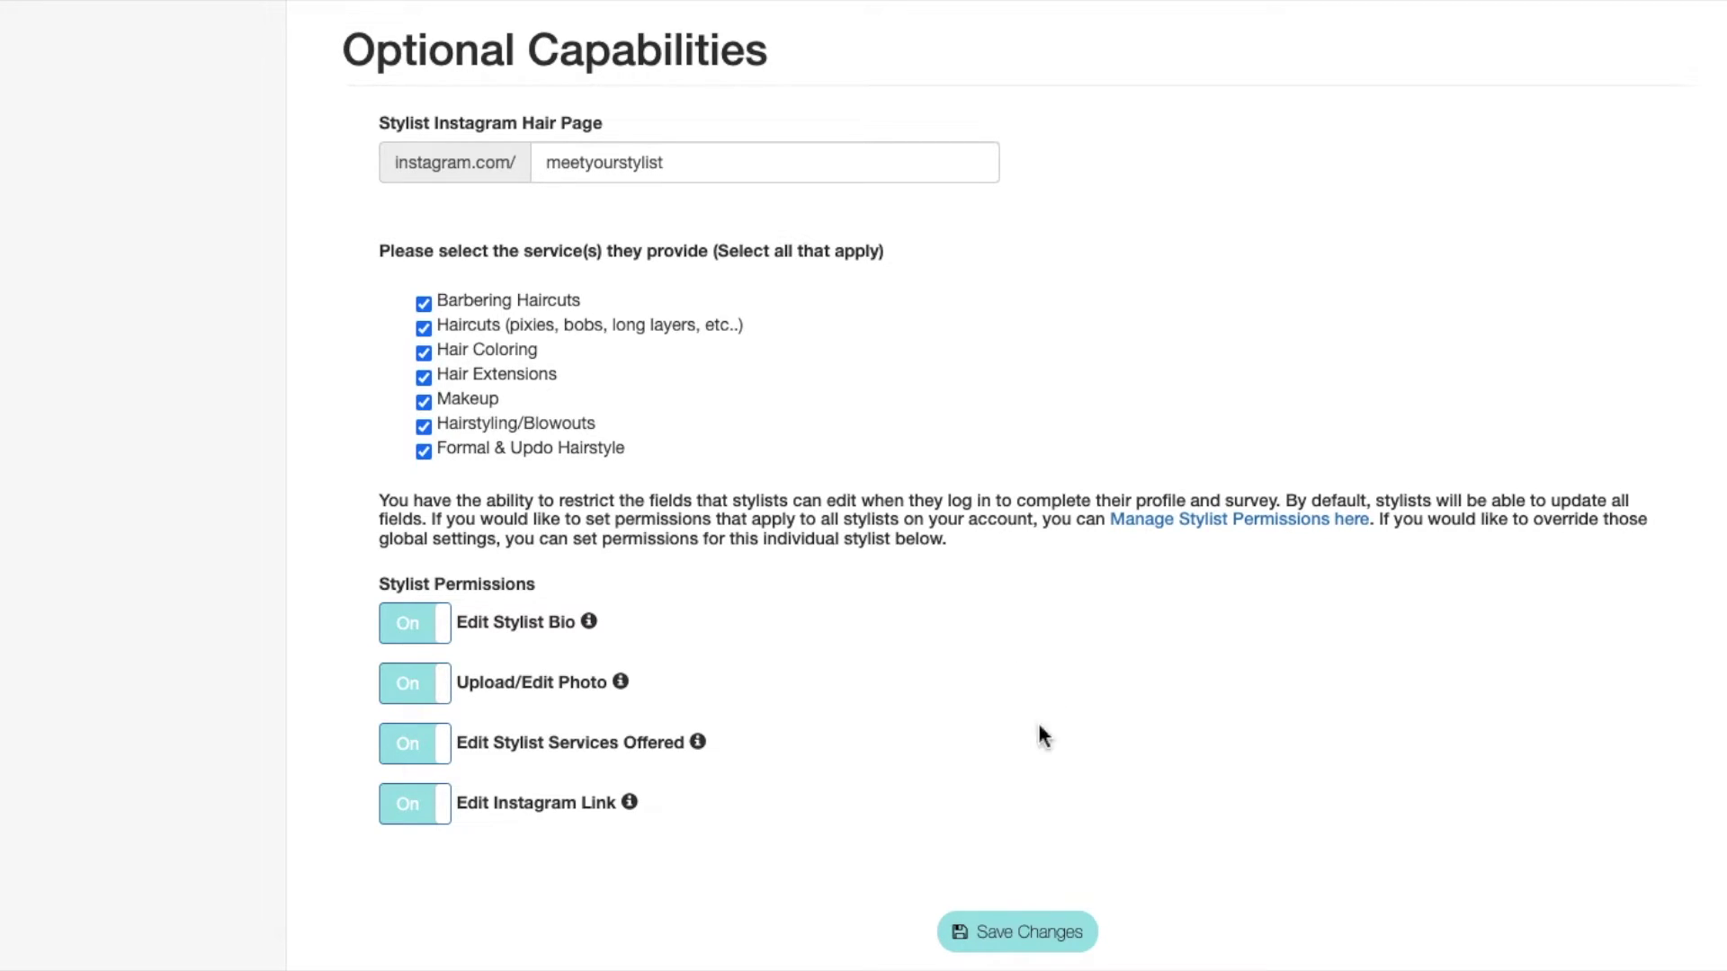
left_click(1080, 933)
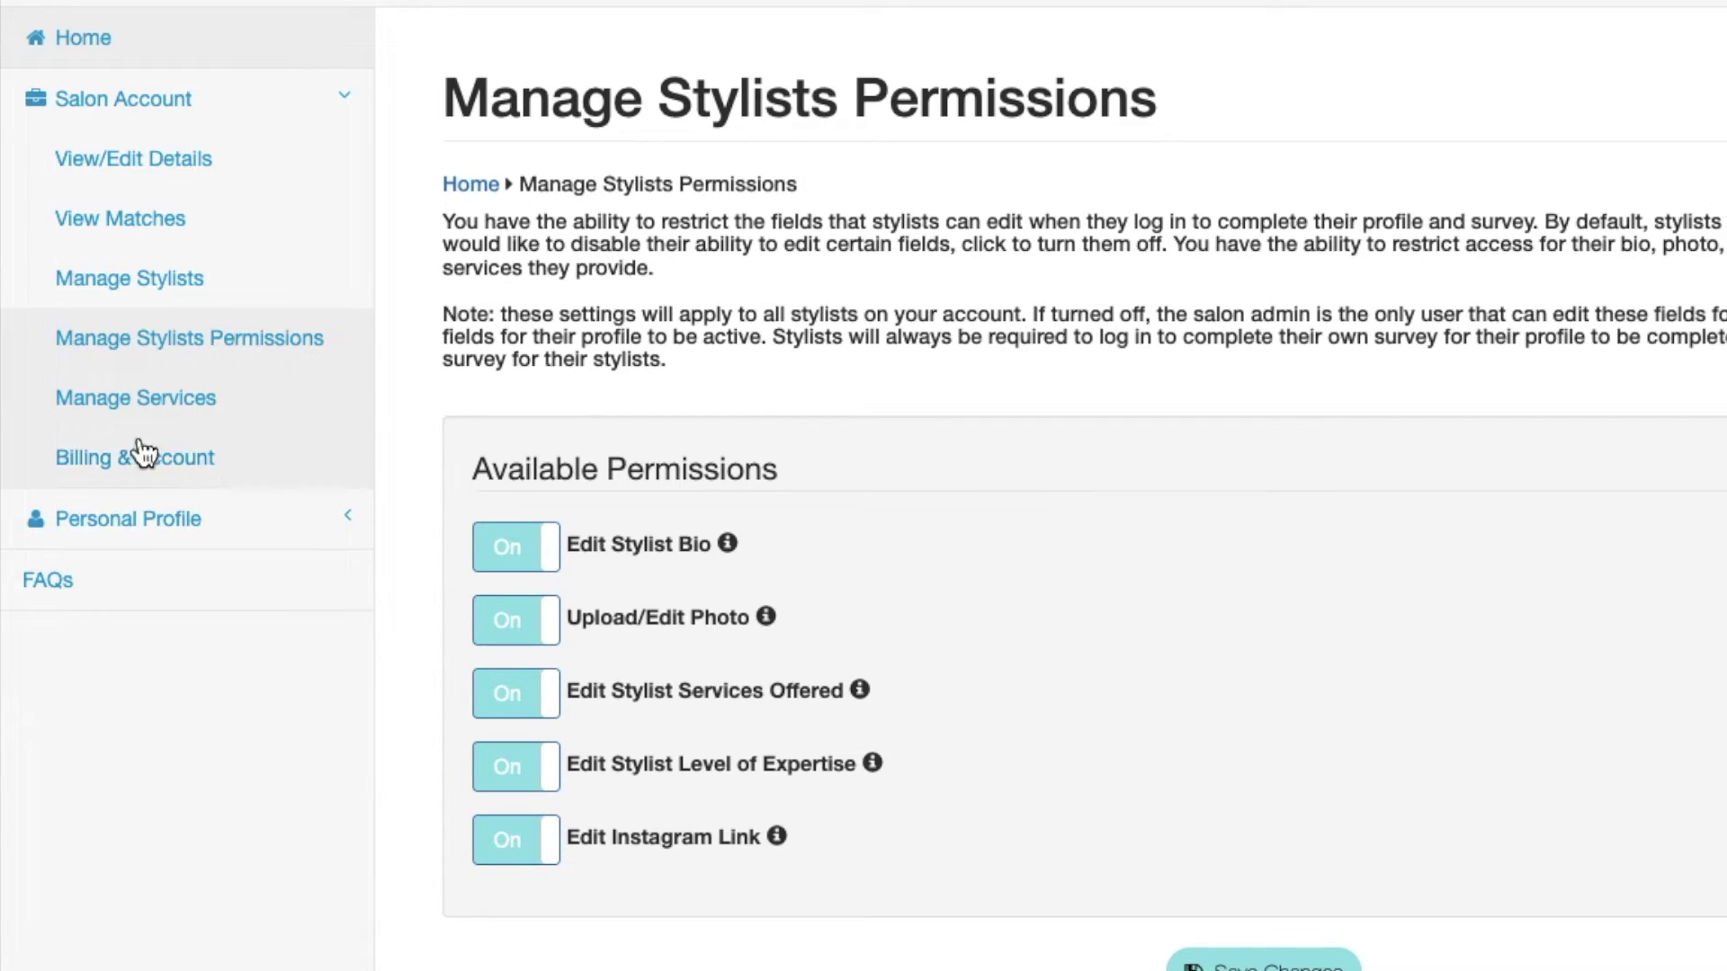
Switch Barbering Haircut off in Manage Services, then view Billing & Account and expand Personal Profile
left_click(136, 397)
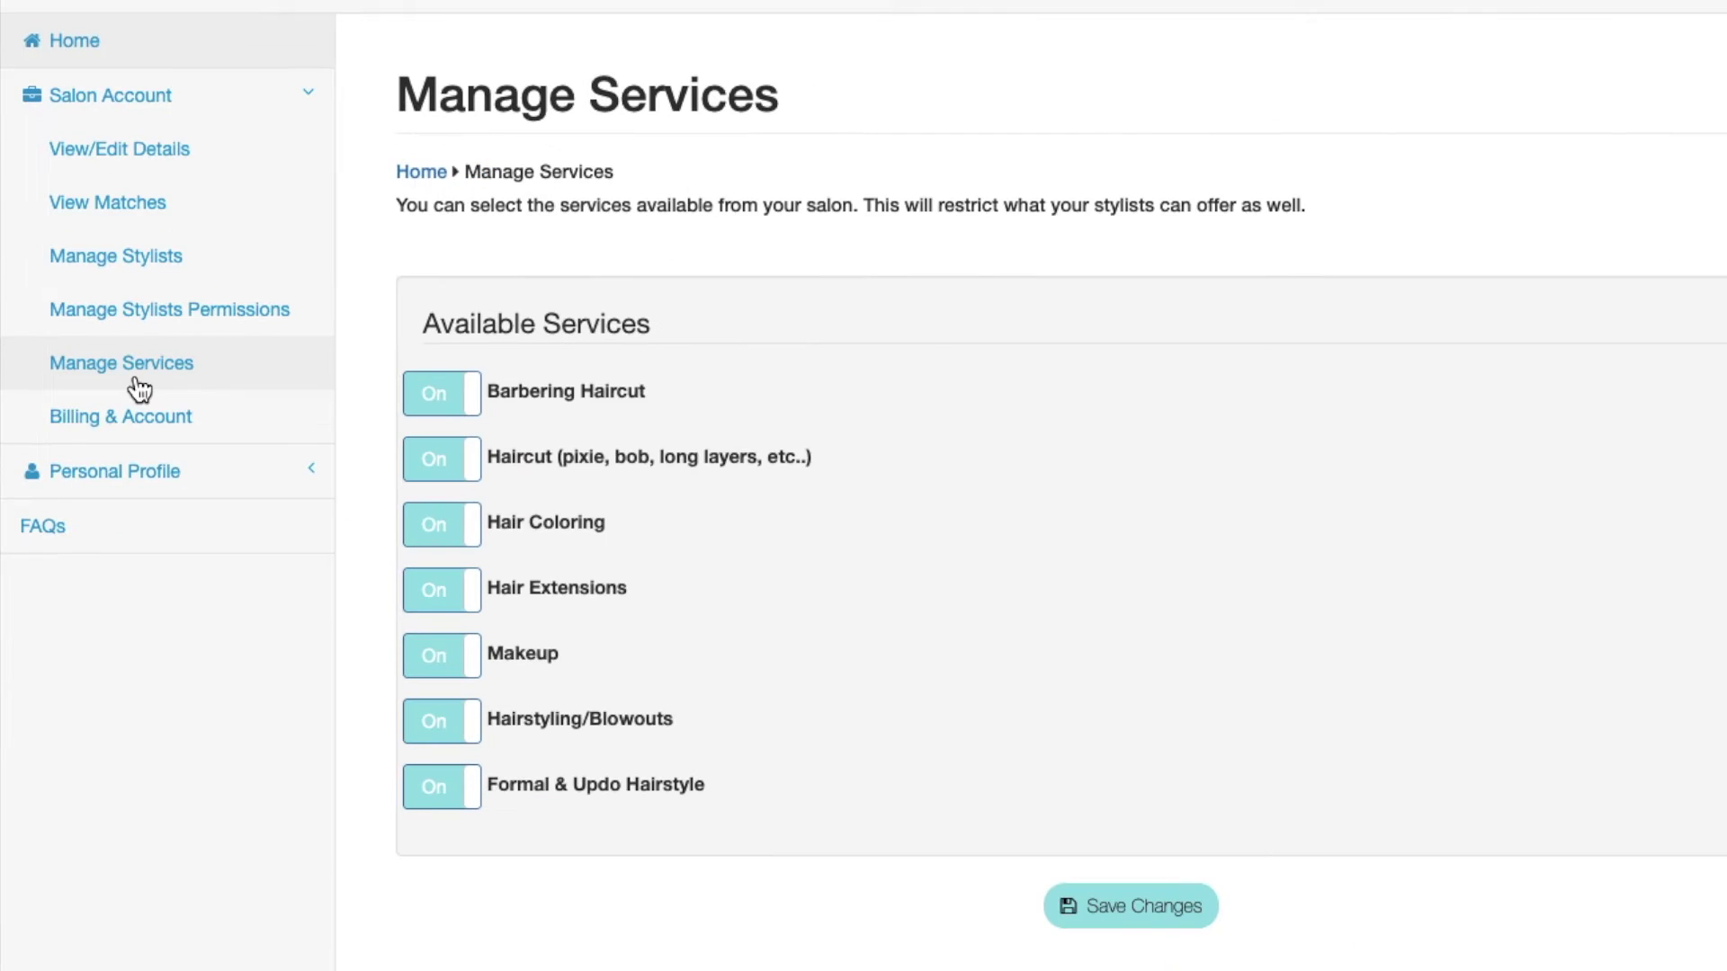
left_click(434, 395)
left_click(436, 411)
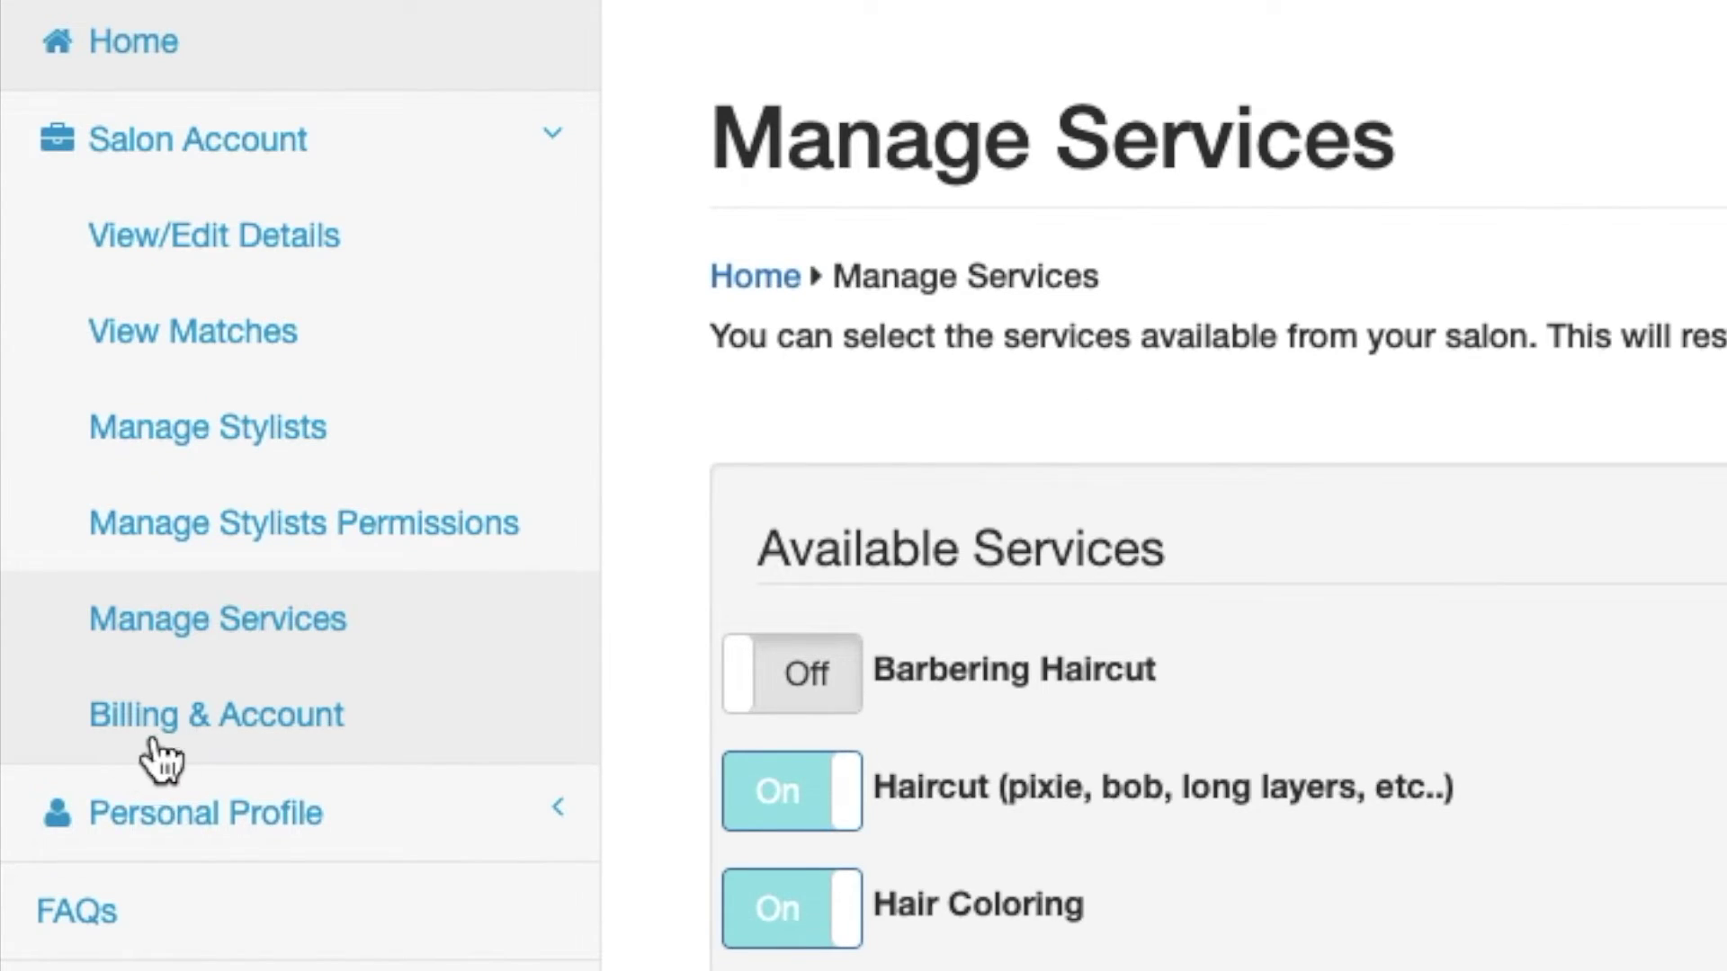
left_click(335, 753)
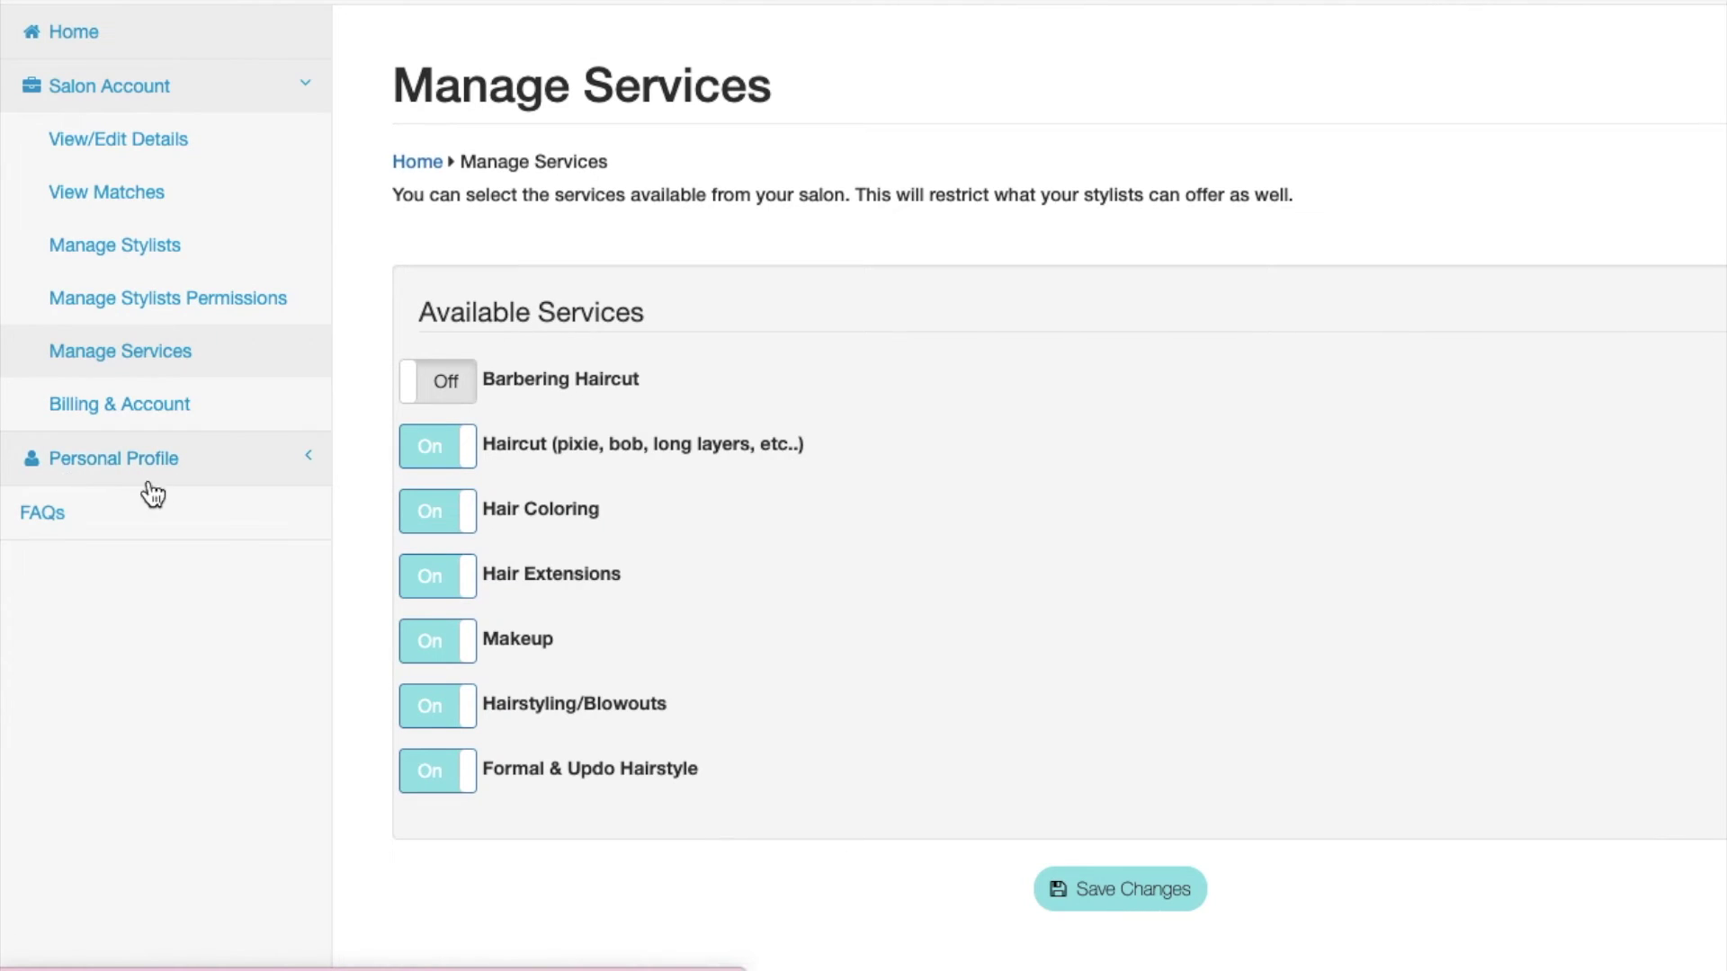
left_click(296, 465)
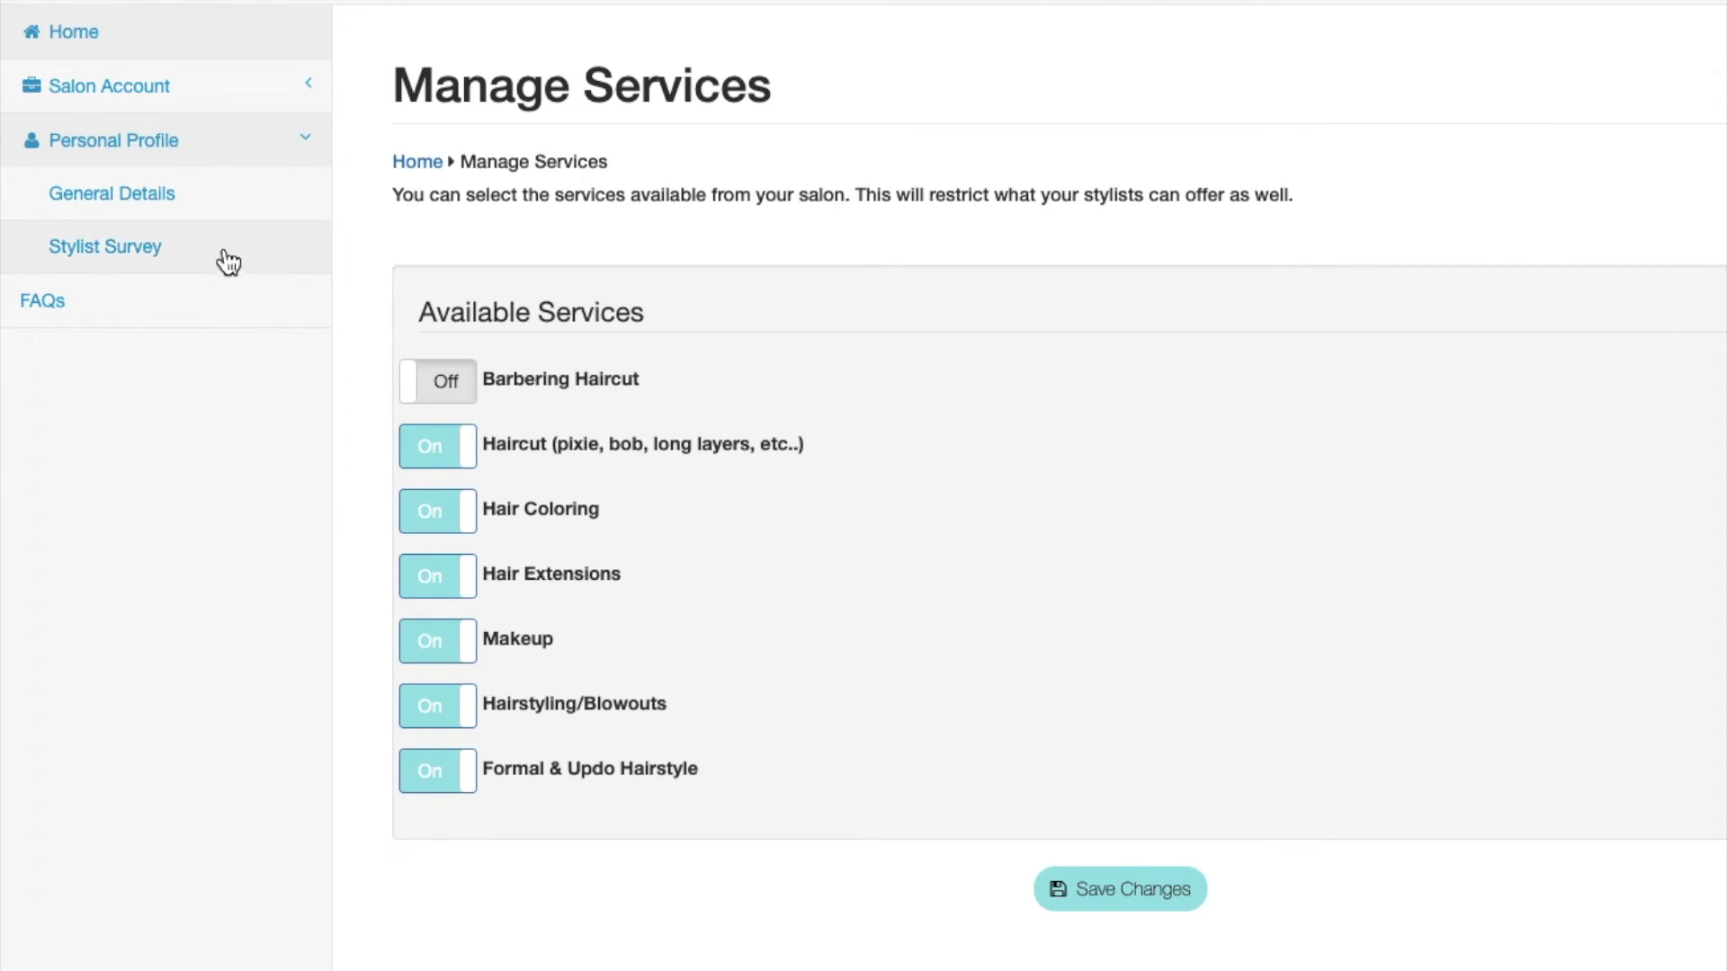
Open the General Details page under Personal Profile
left_click(217, 193)
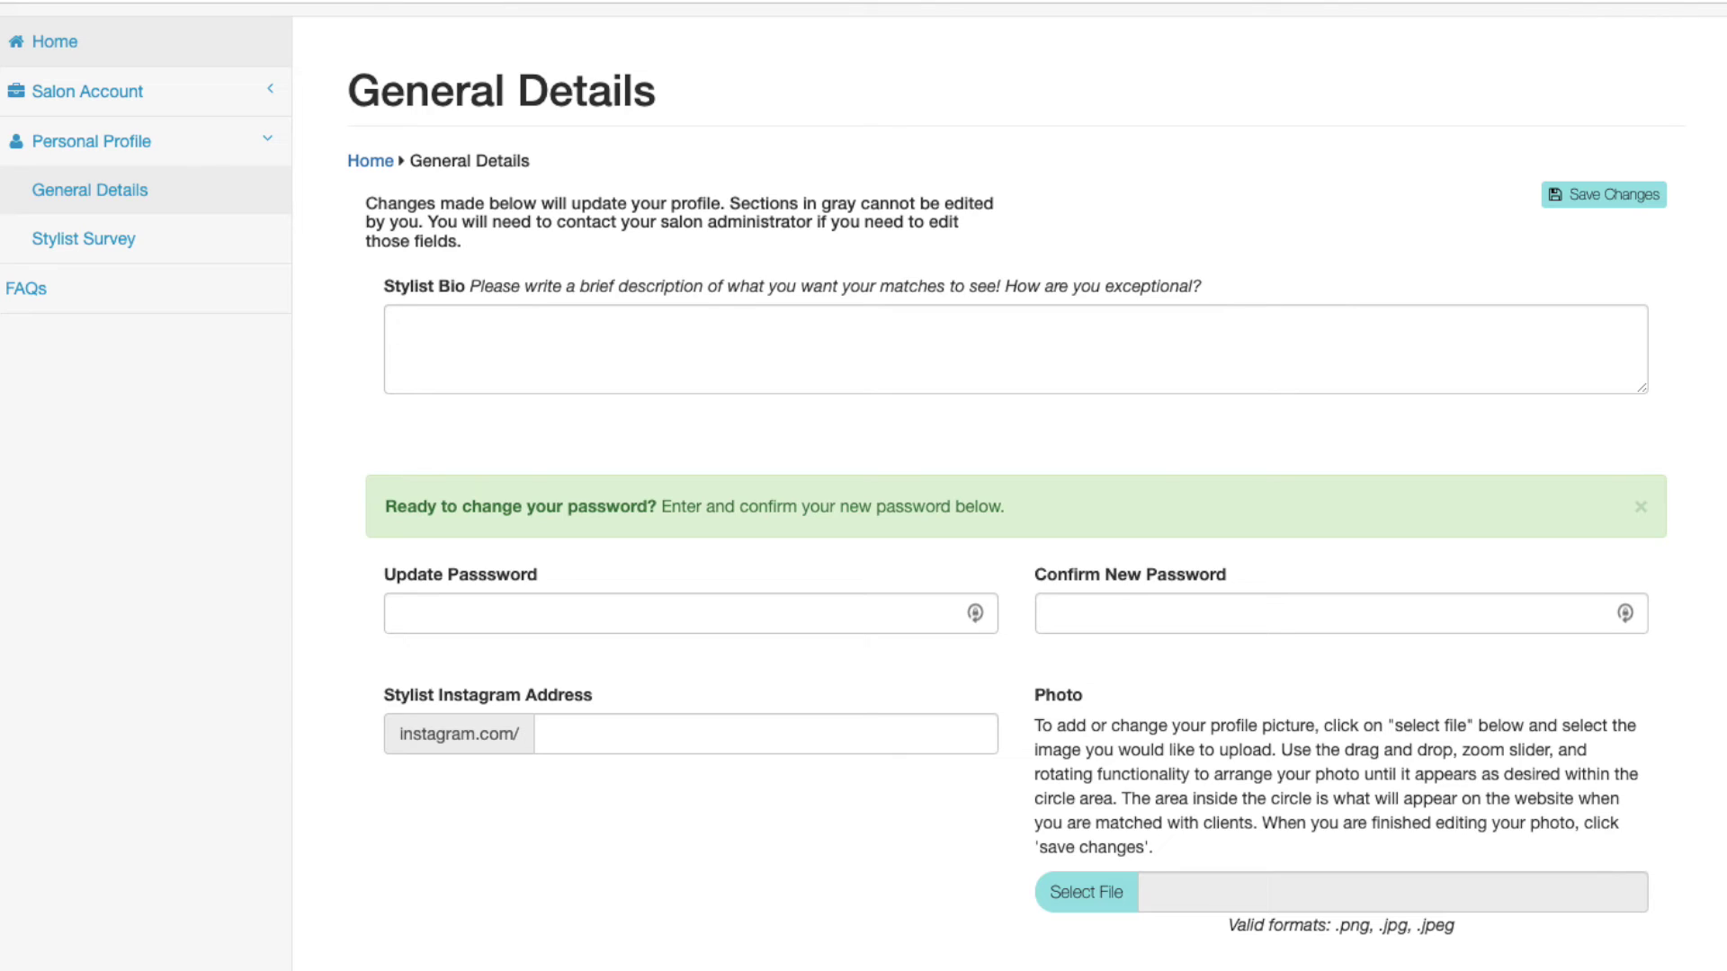